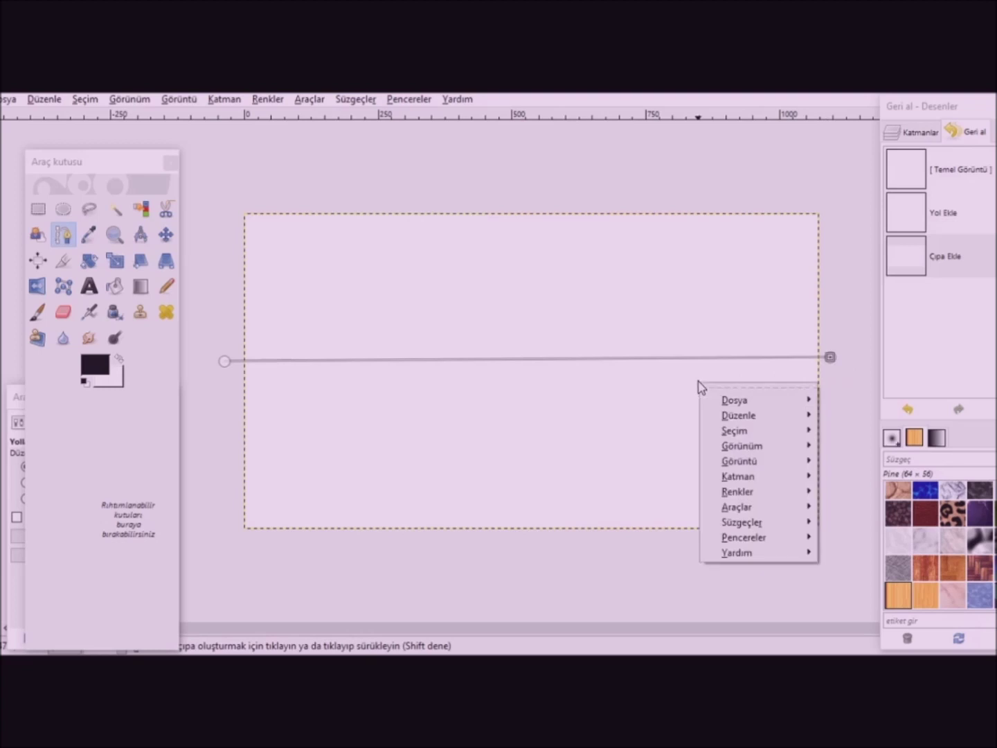
- Stroke the horizontal path across the middle of the canvas with the black foreground colour and leave path editing
mouse_move(730, 417)
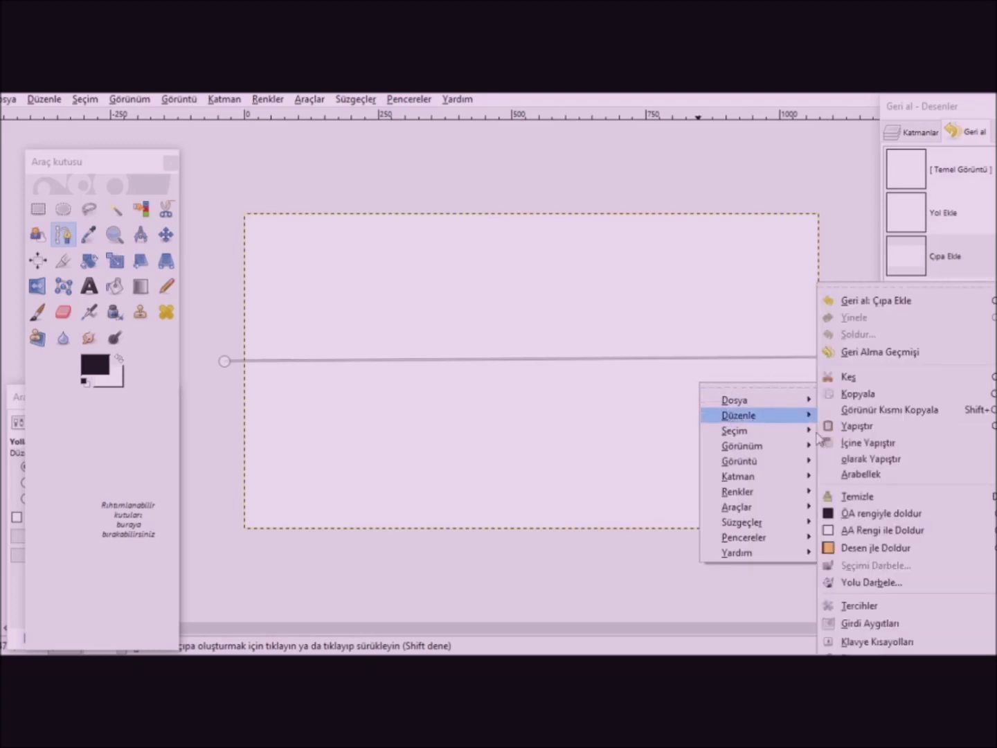
click(892, 583)
key(Return)
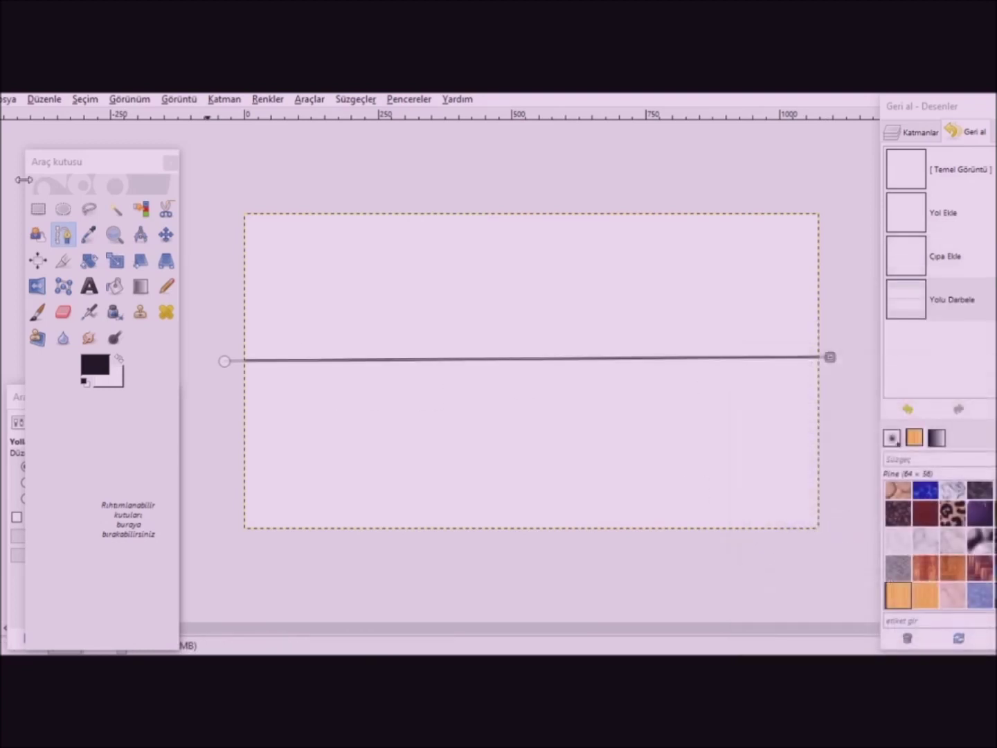
click(38, 208)
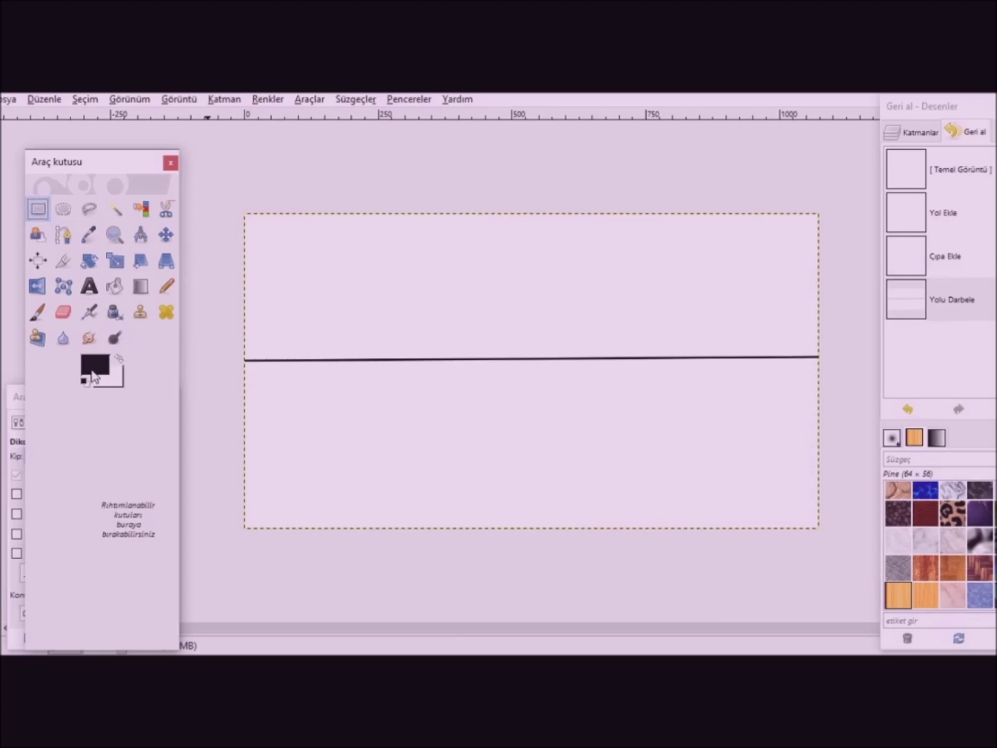
- Set the foreground colour to dark navy 120f33 and bucket-fill the area above the horizon line
click(95, 374)
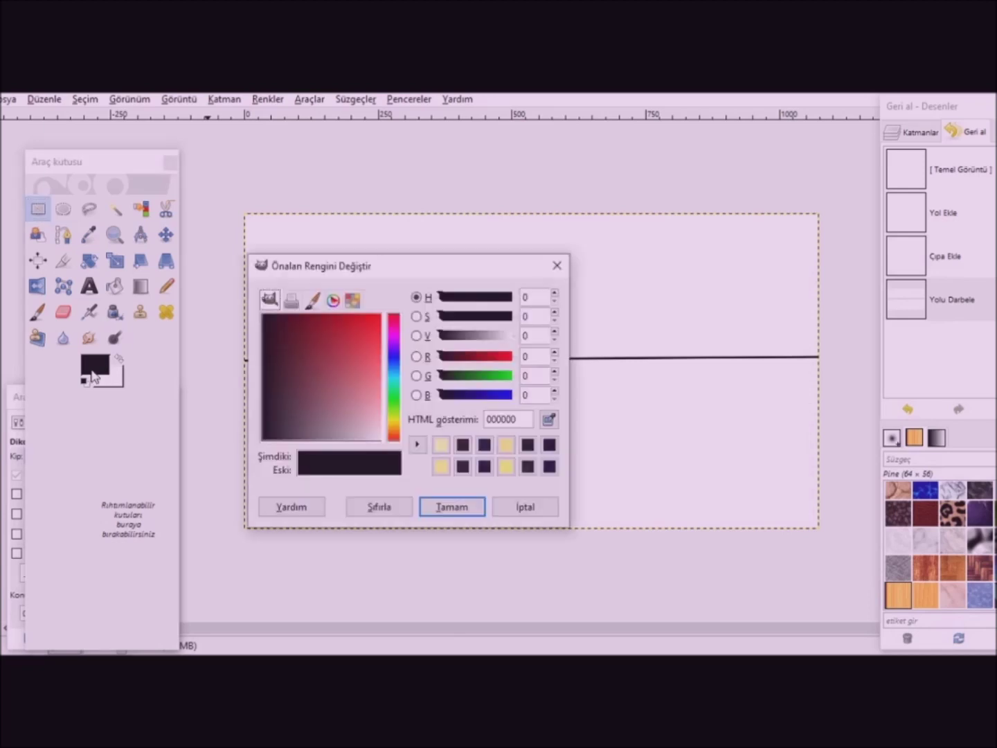
click(393, 361)
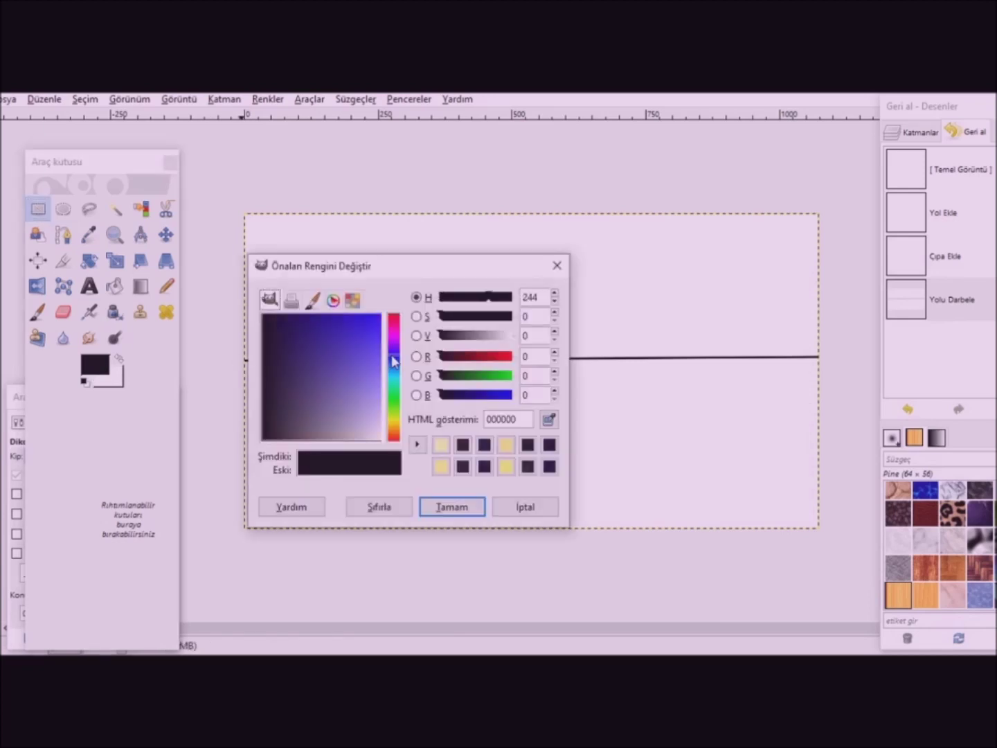
click(285, 351)
key(Return)
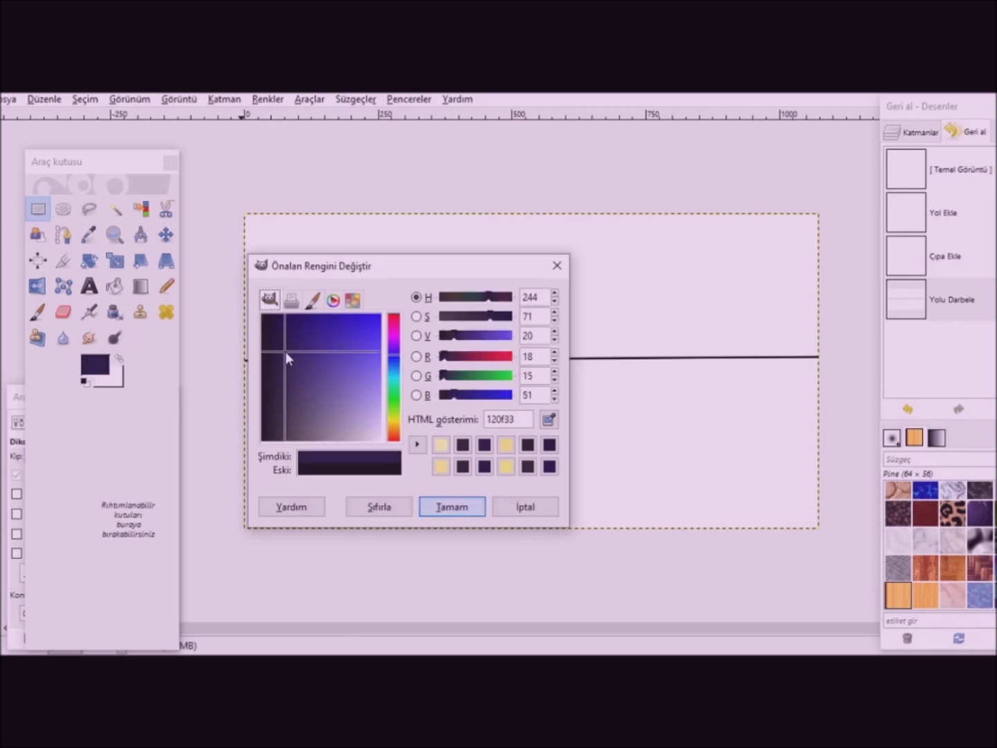
click(116, 287)
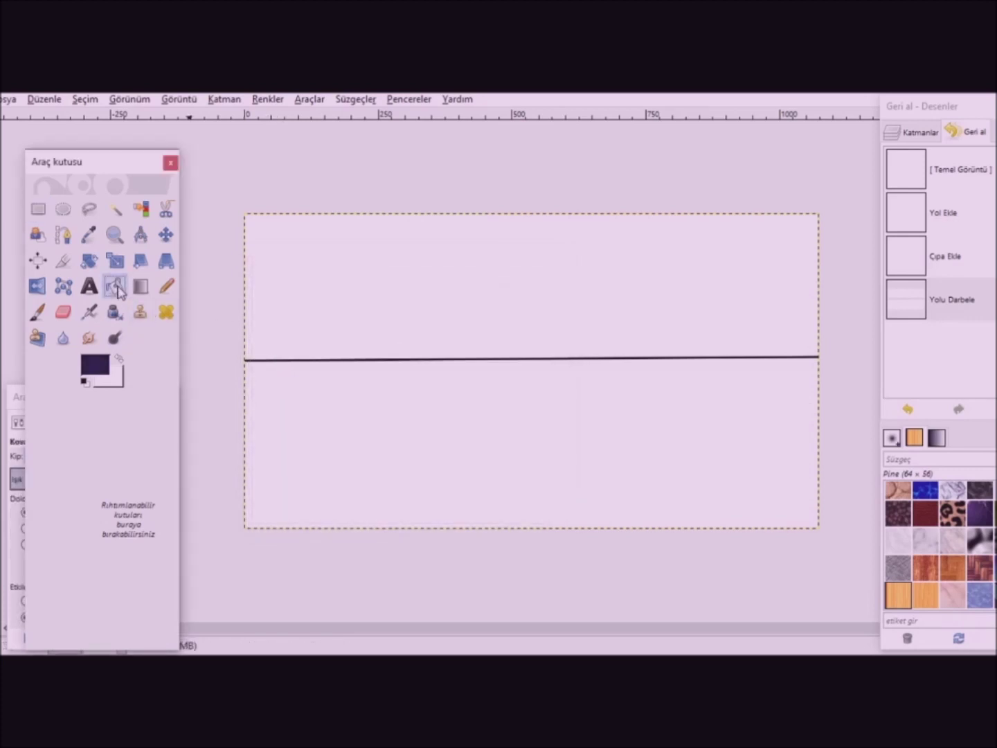
click(461, 307)
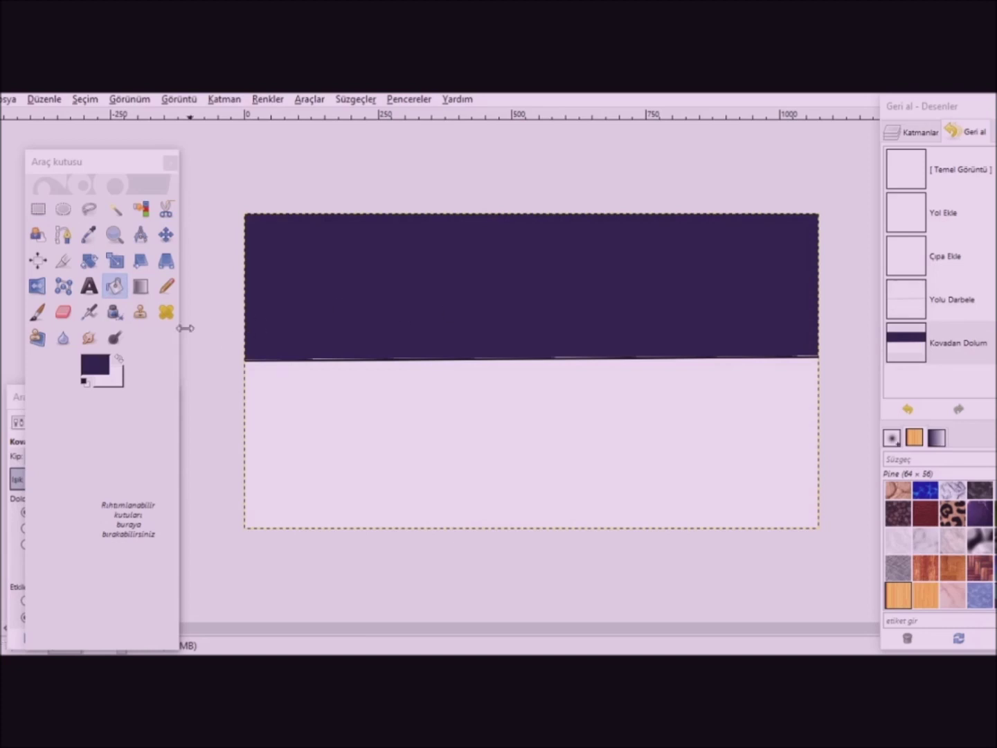
- Set the foreground colour to dark grey 1b1a22 and bucket-fill the area below the horizon line
click(101, 366)
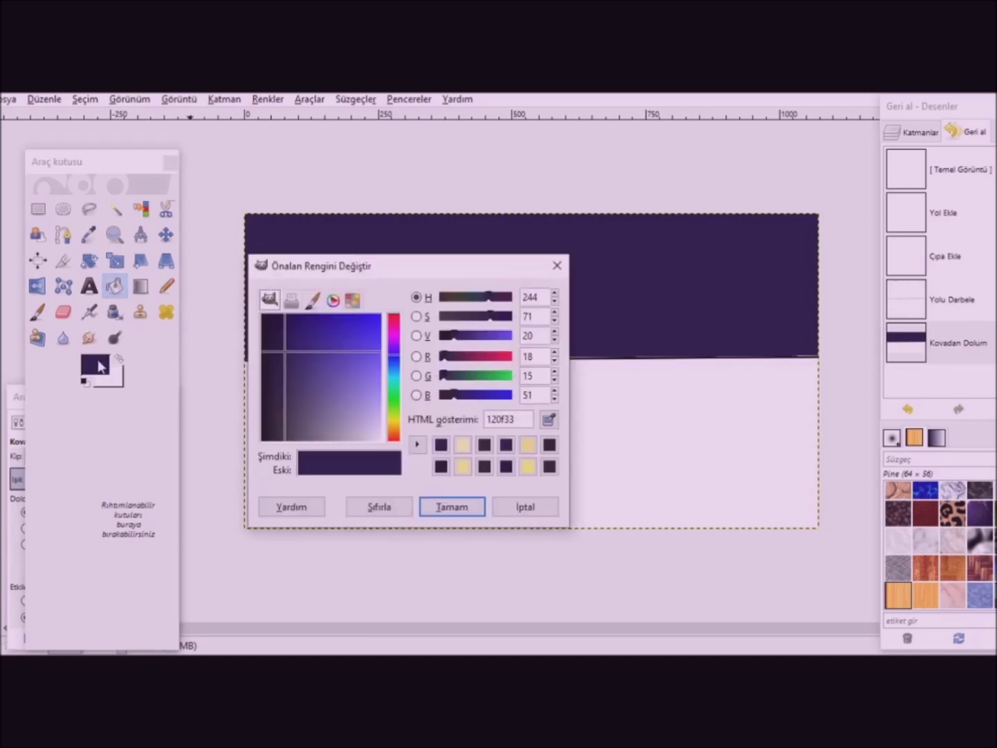
click(277, 411)
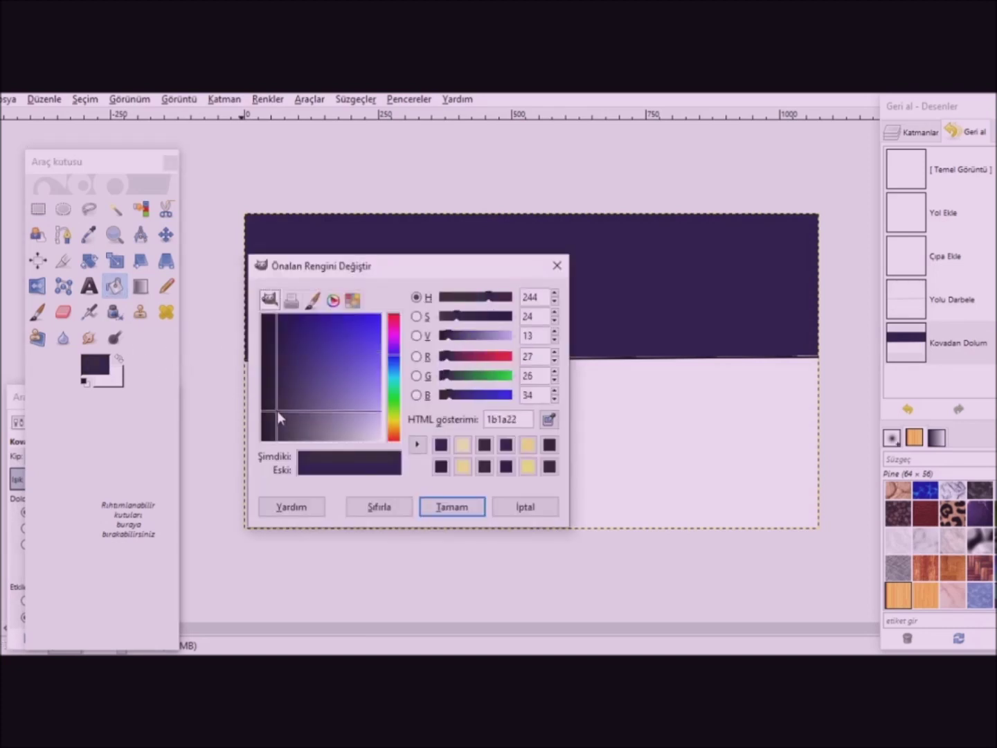
key(Return)
click(329, 427)
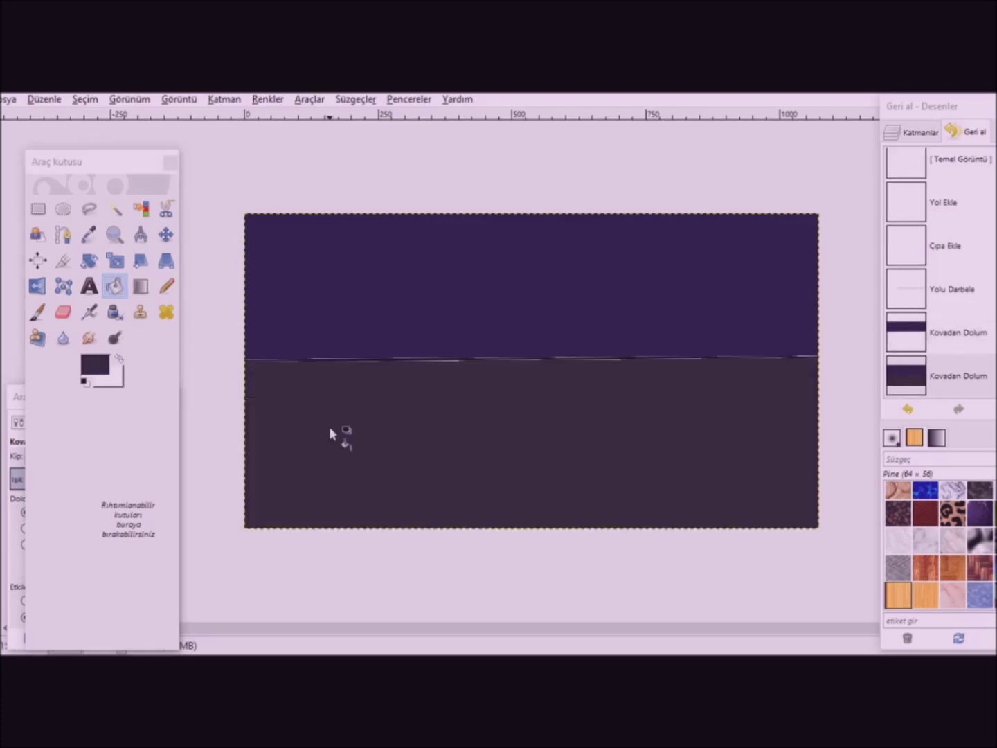
- Change the foreground colour to a pale yellow for painting the moon
click(93, 369)
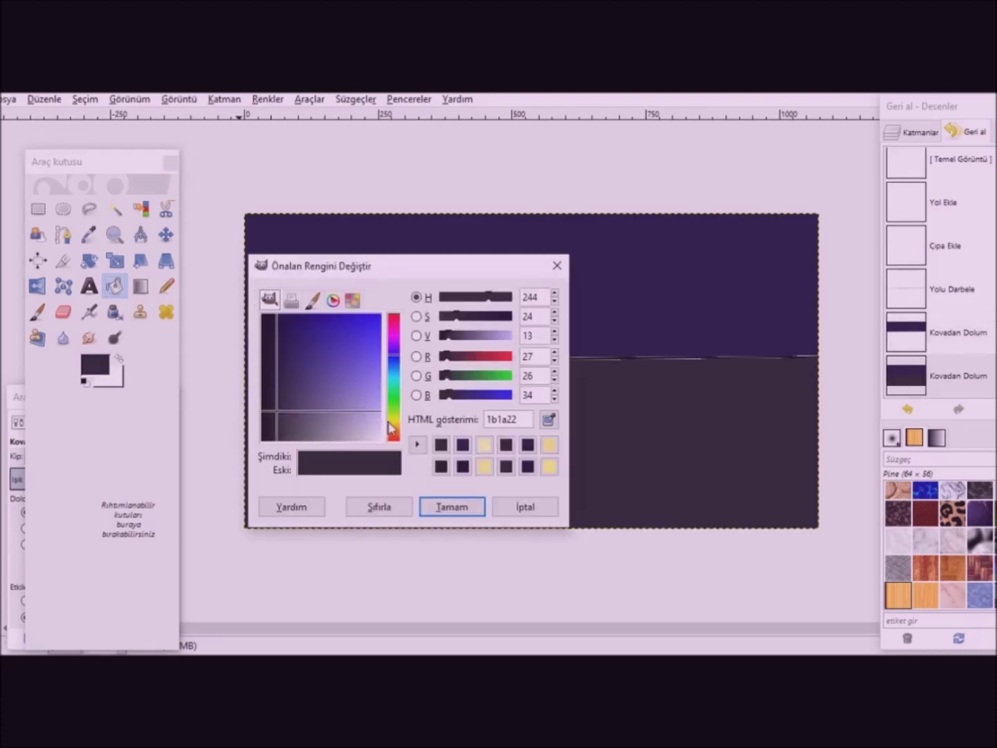
click(396, 428)
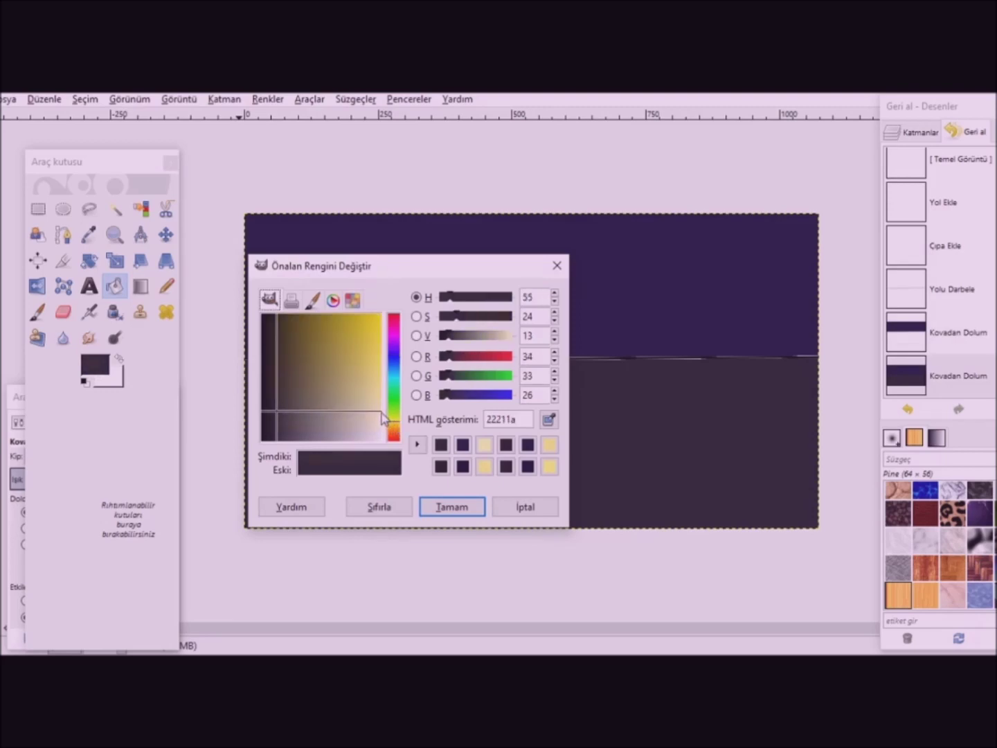
drag(380, 410, 385, 383)
key(Return)
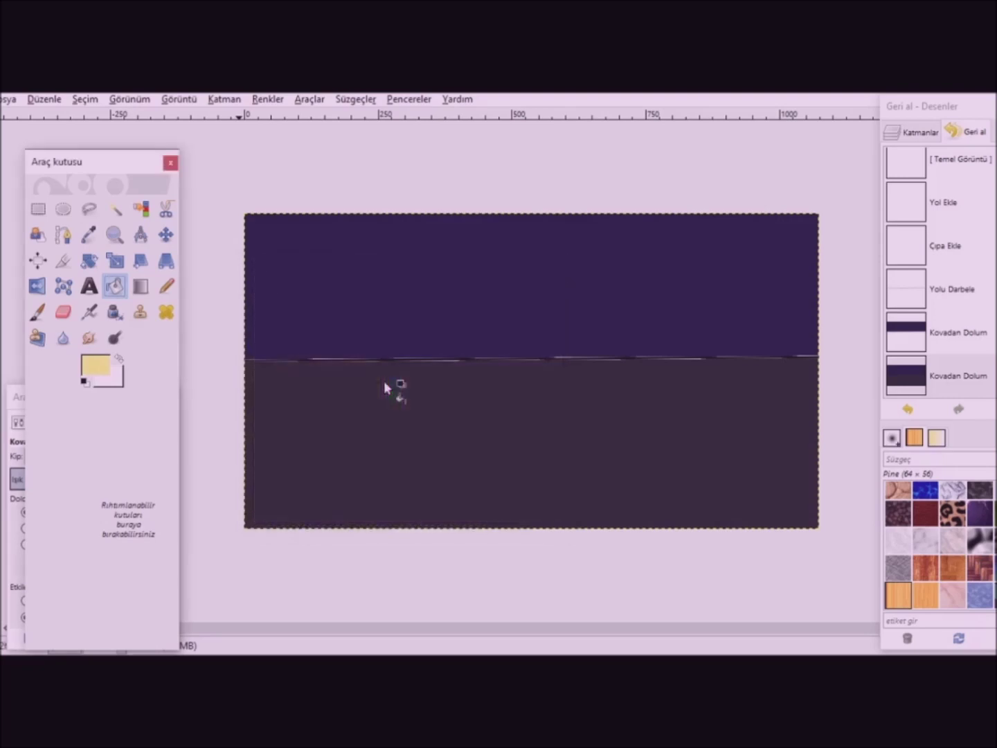
- Stamp a round moon in the upper middle of the sky using the Pencil with brush 2. Hardness 100 at size 149.24
click(162, 294)
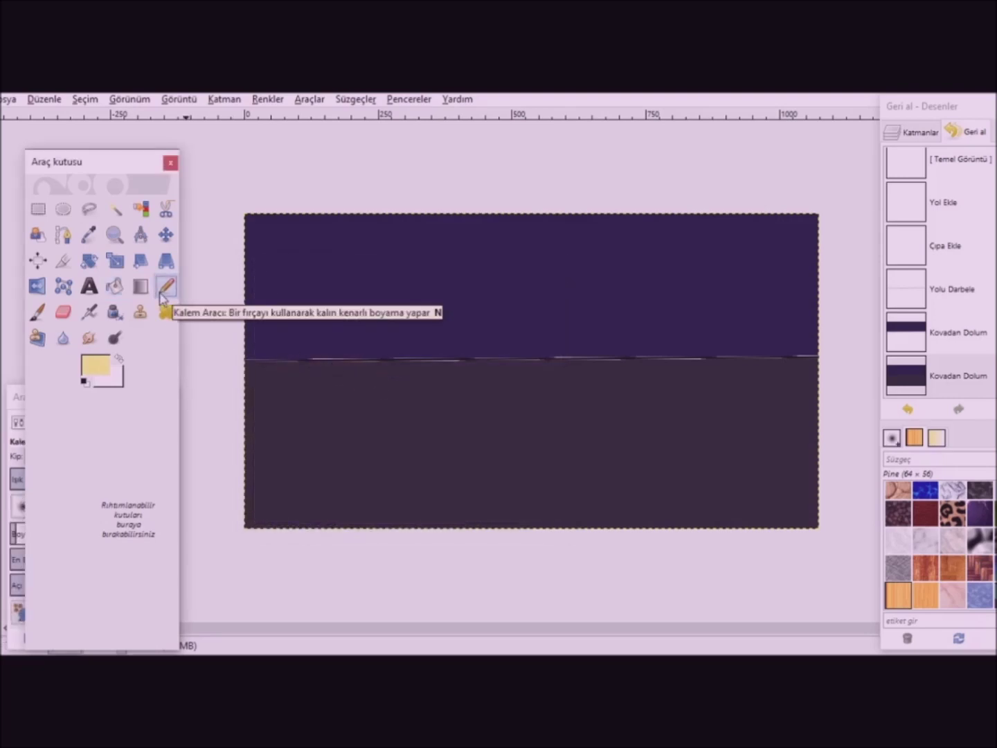
click(21, 506)
click(65, 290)
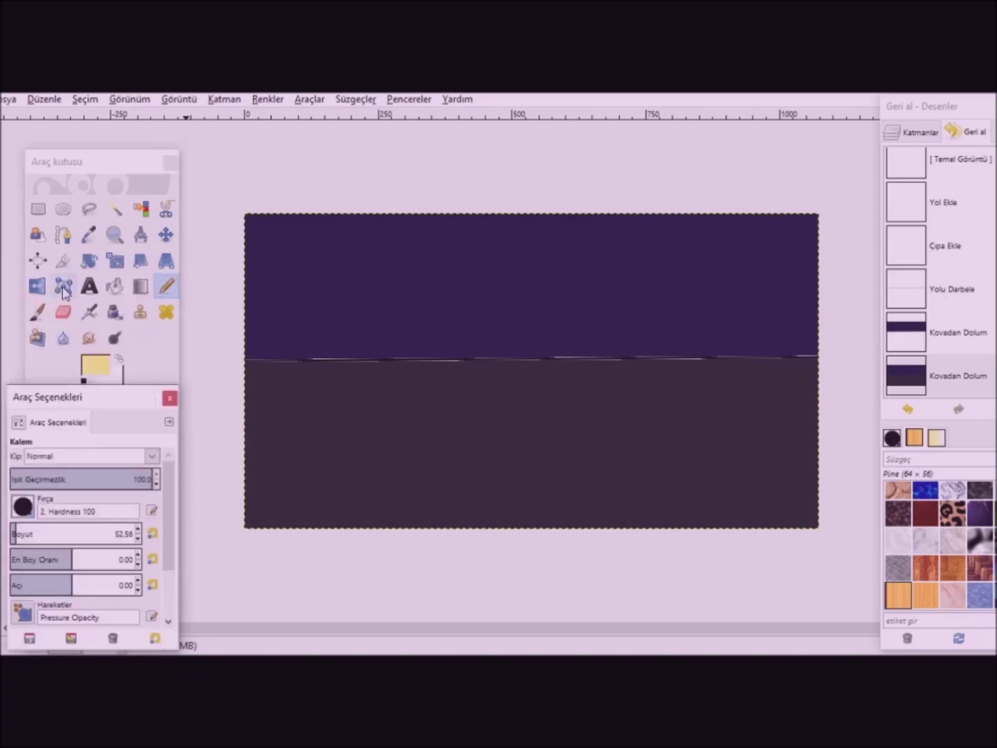
click(29, 532)
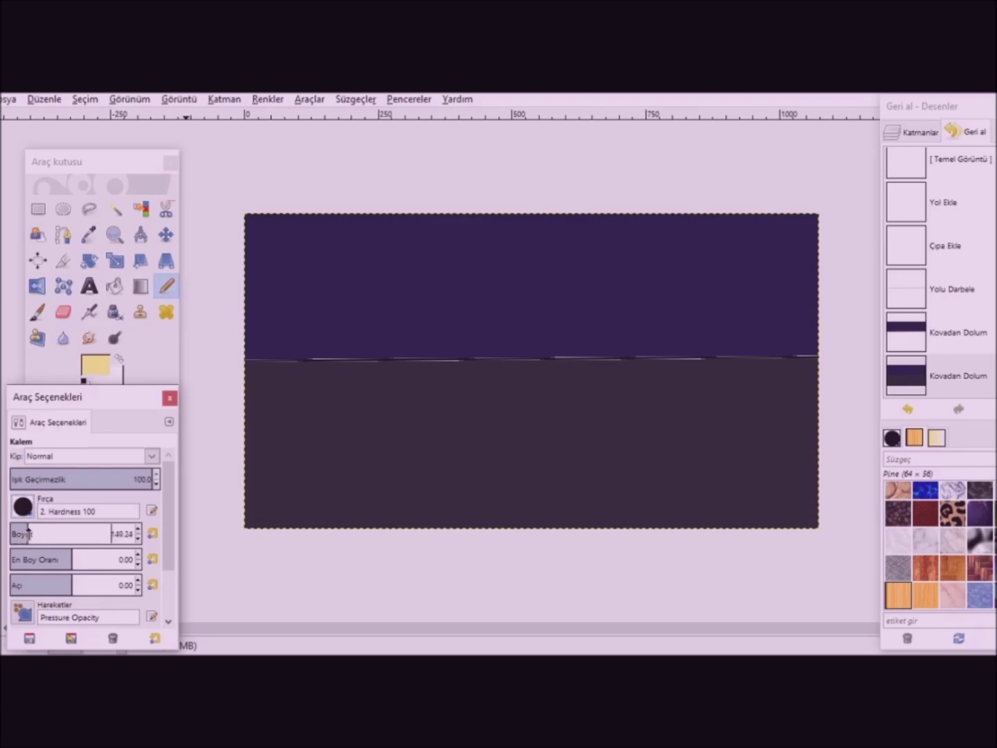
click(529, 283)
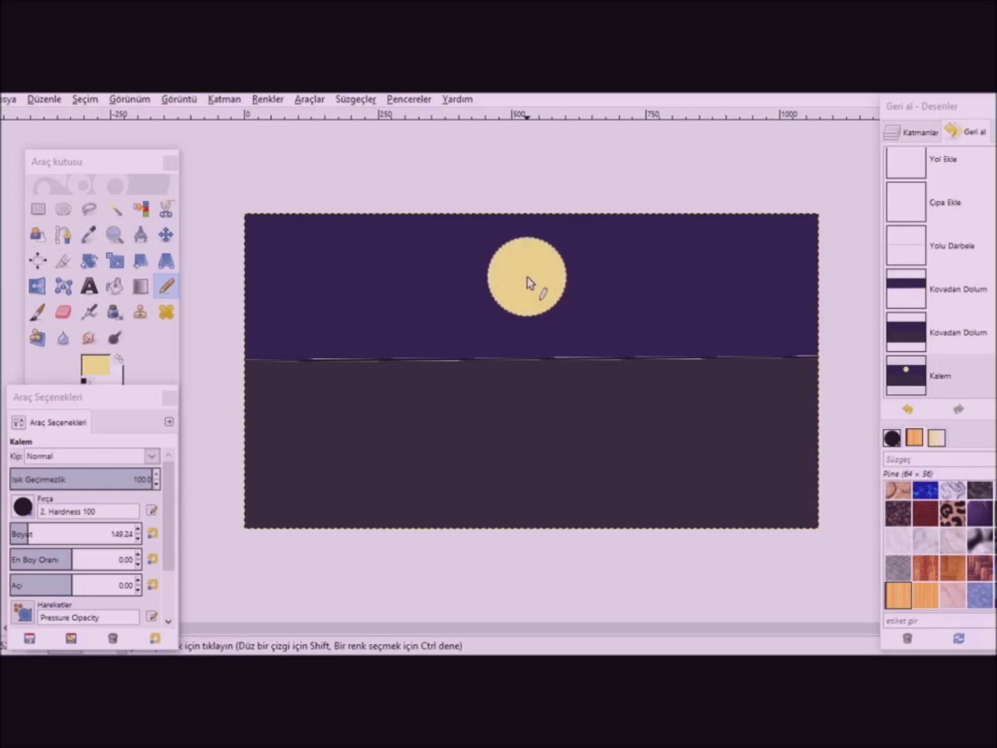
- Add a soft glow around the moon with two Paintbrush dabs, using brush 2. Hardness 025 at size 336.15
click(39, 313)
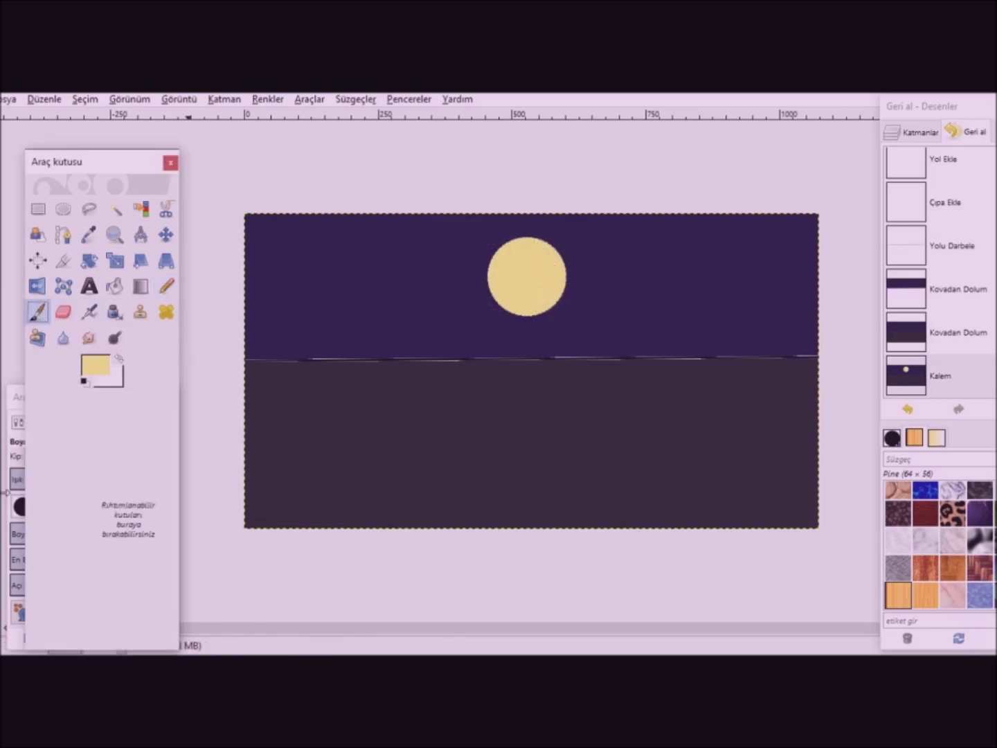
click(19, 508)
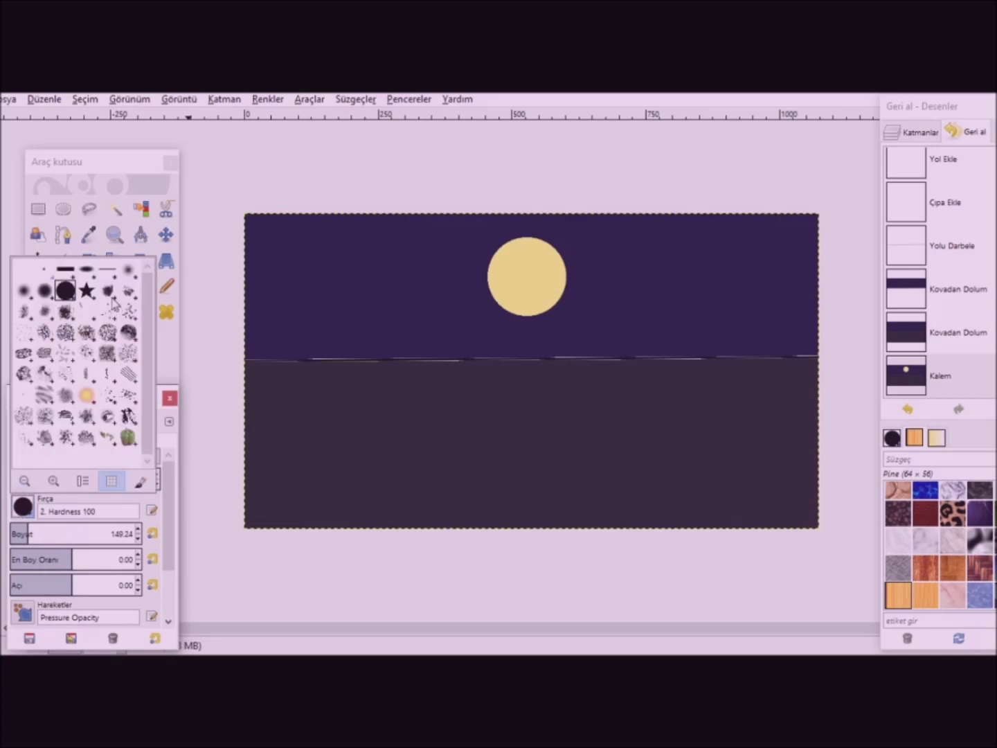
click(129, 276)
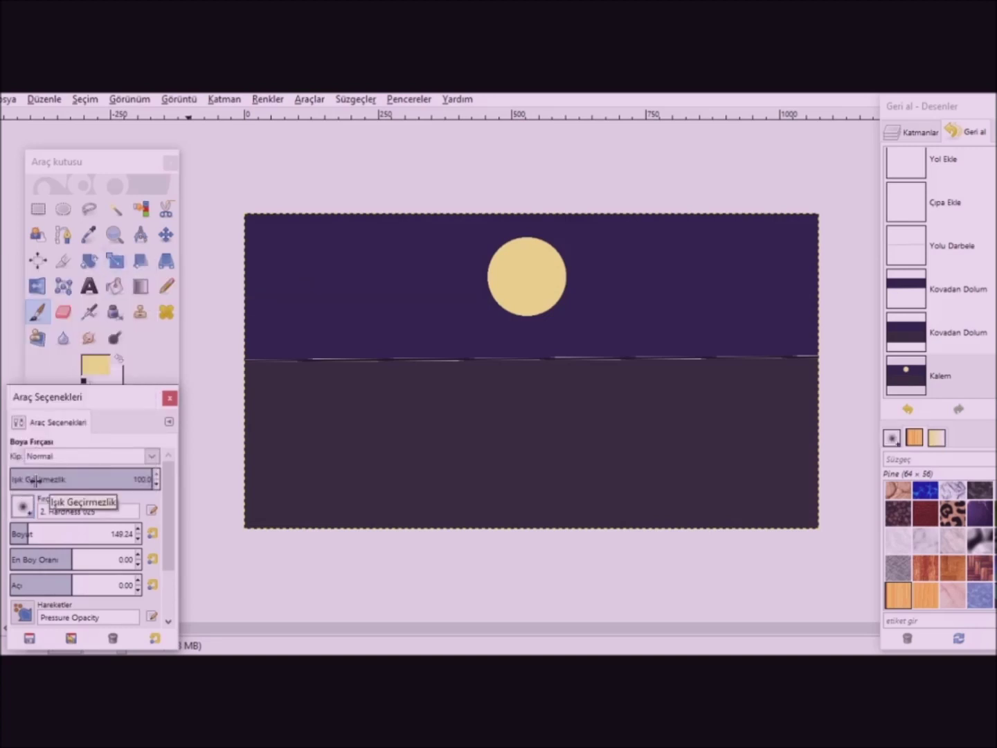
click(50, 533)
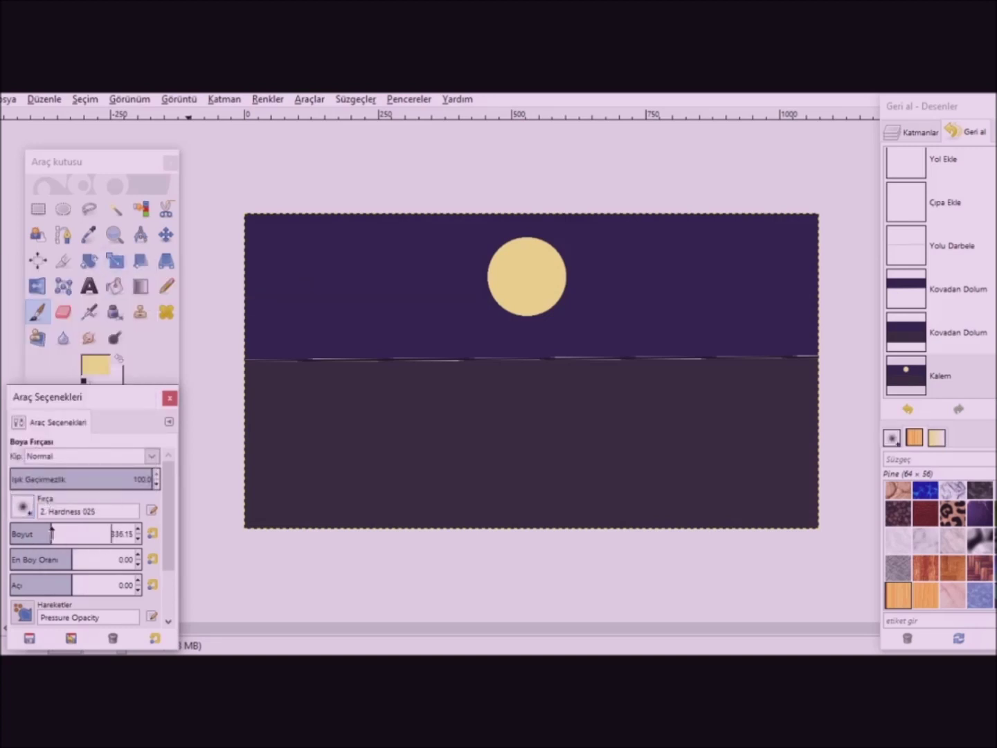
click(527, 288)
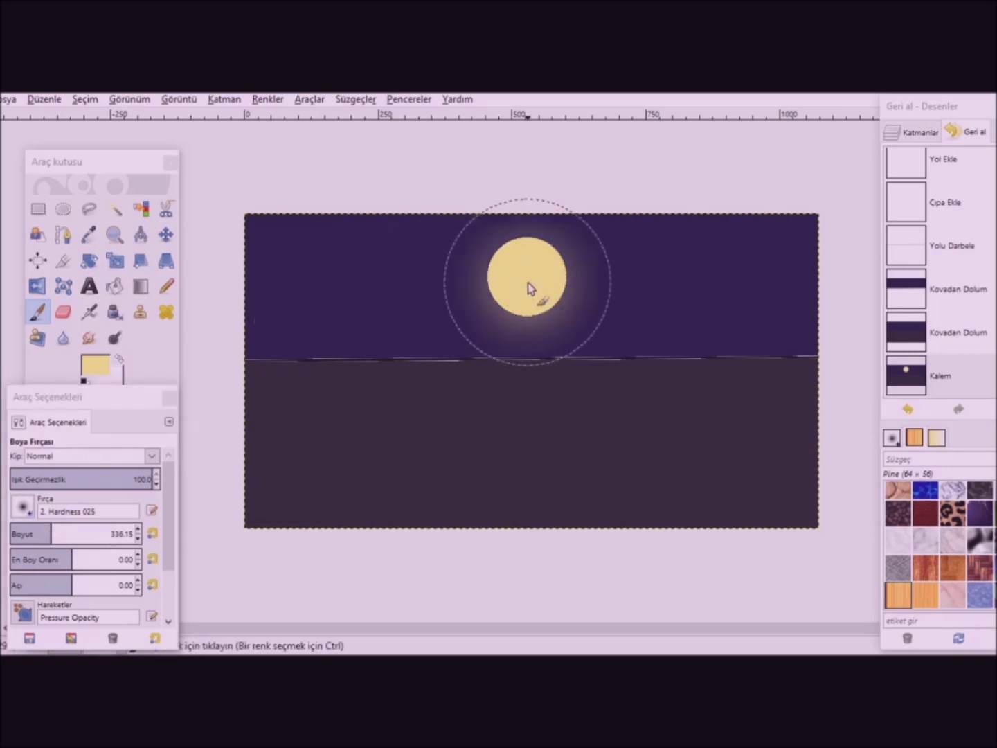
click(530, 288)
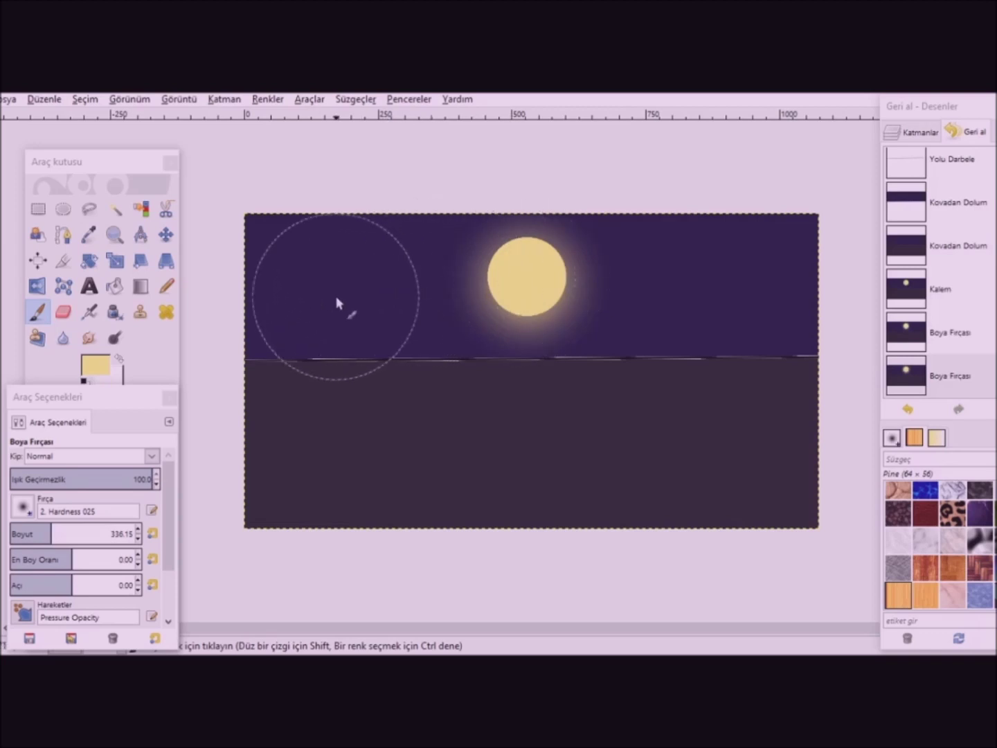
- Stamp small yellow stars across the sky left of the moon using the Pencil with the 2. Star brush at size 8.56
click(170, 289)
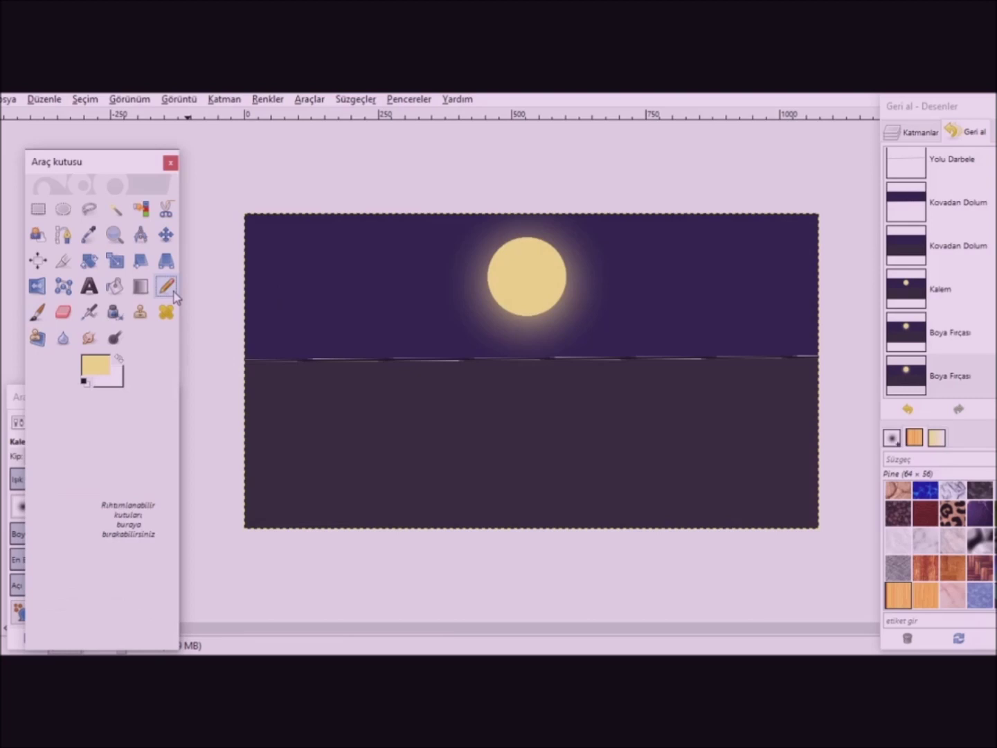
click(20, 510)
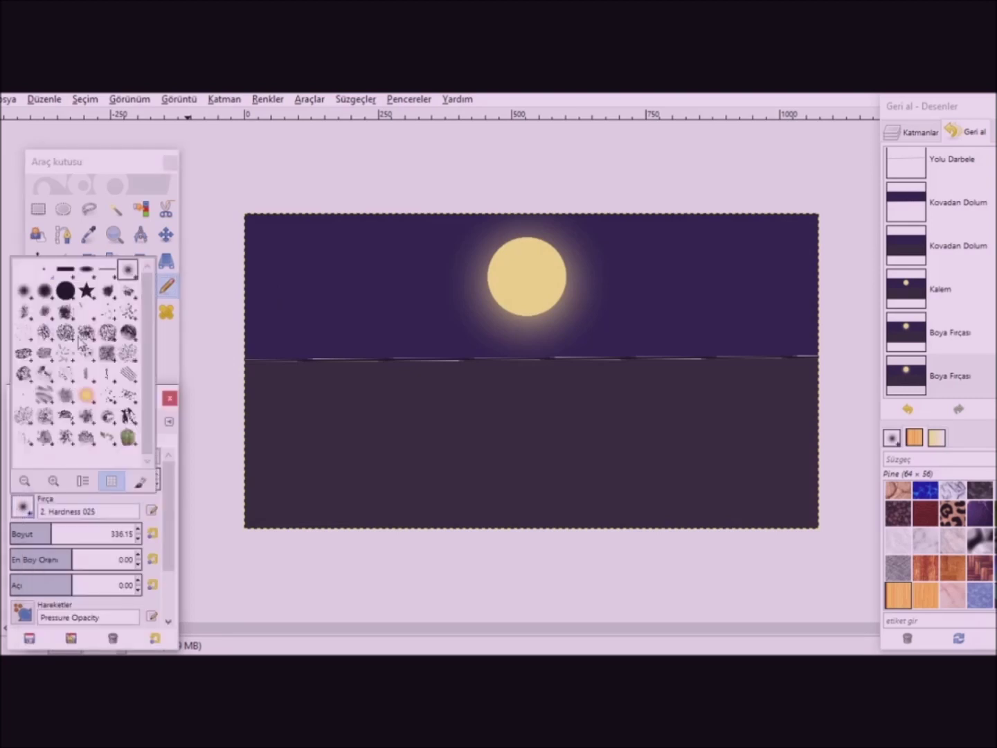
click(87, 291)
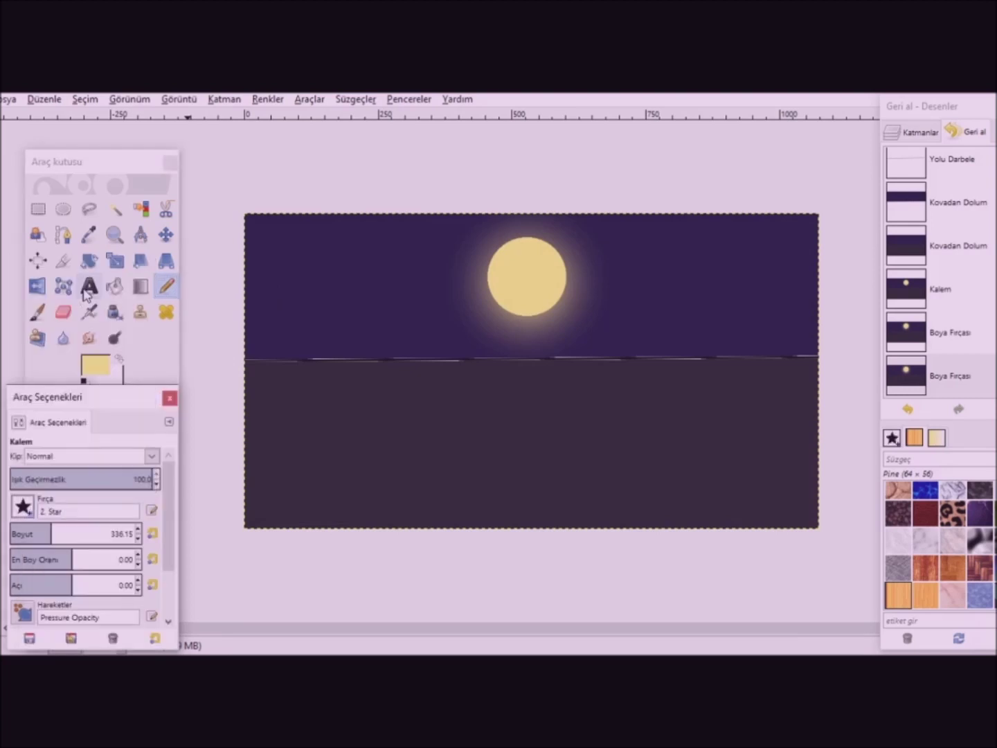
click(15, 531)
drag(14, 531, 14, 533)
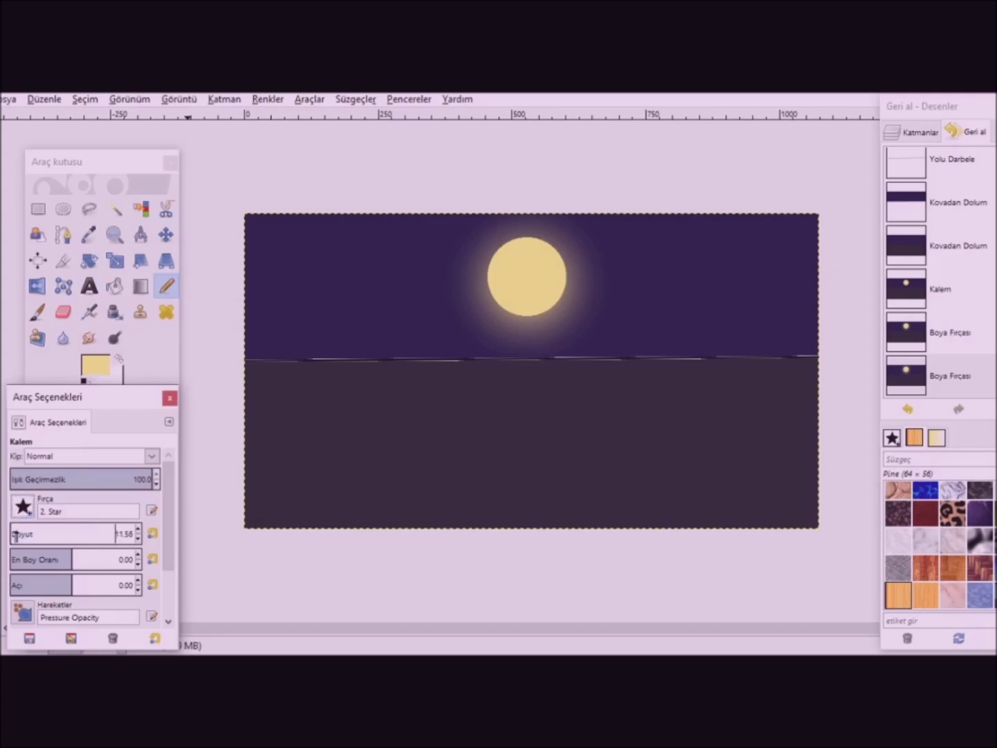
click(361, 254)
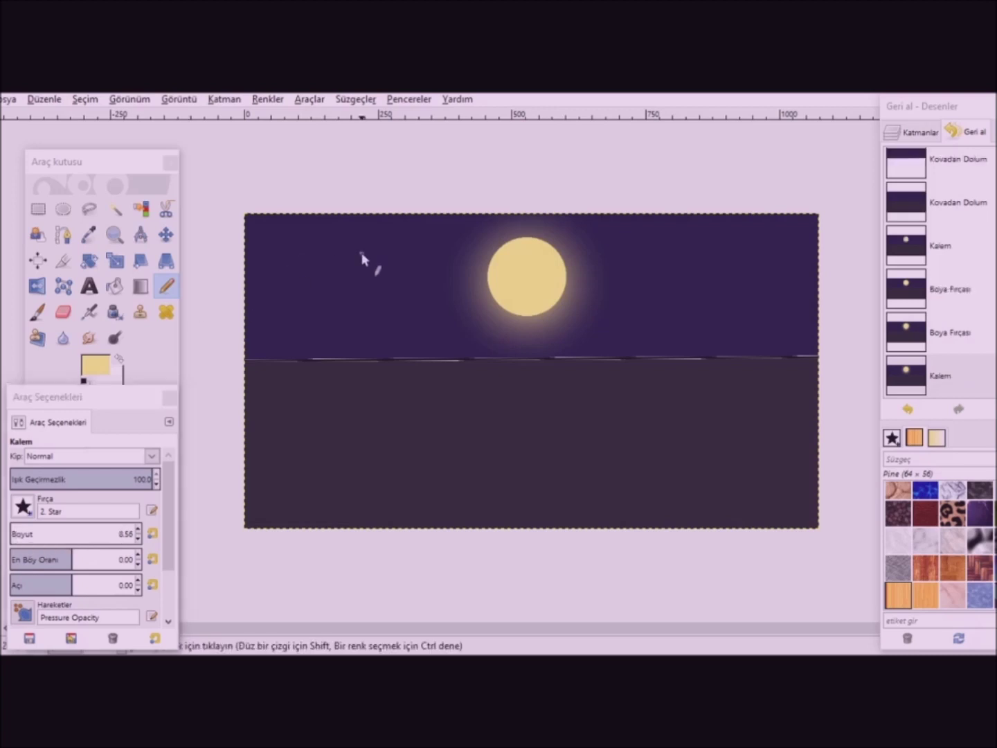
click(272, 237)
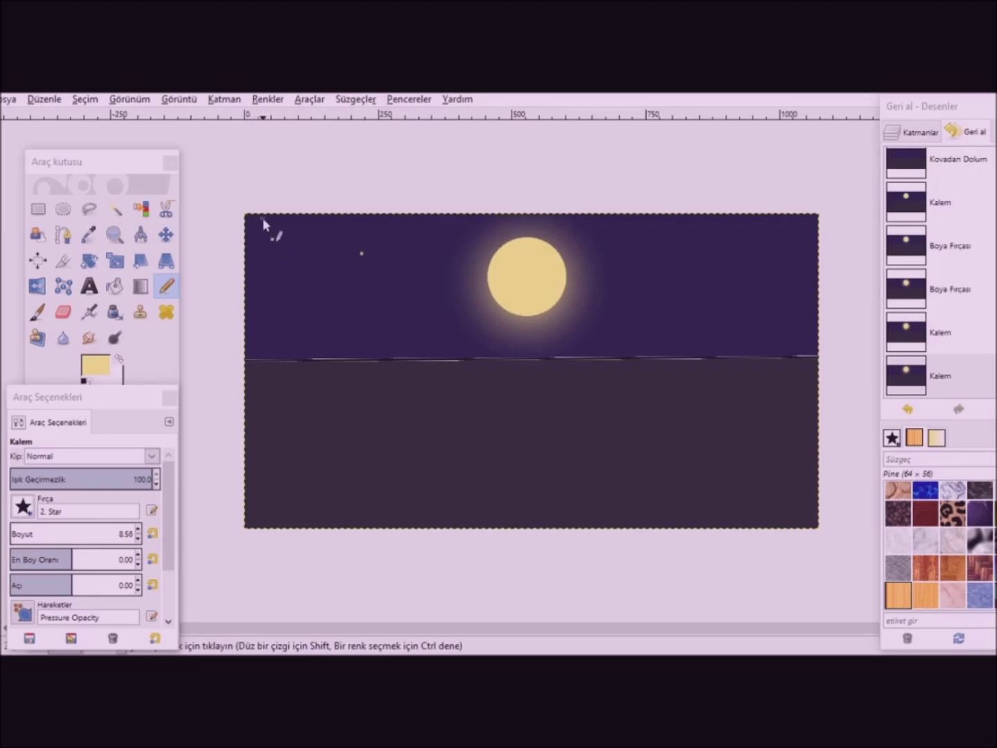
click(262, 219)
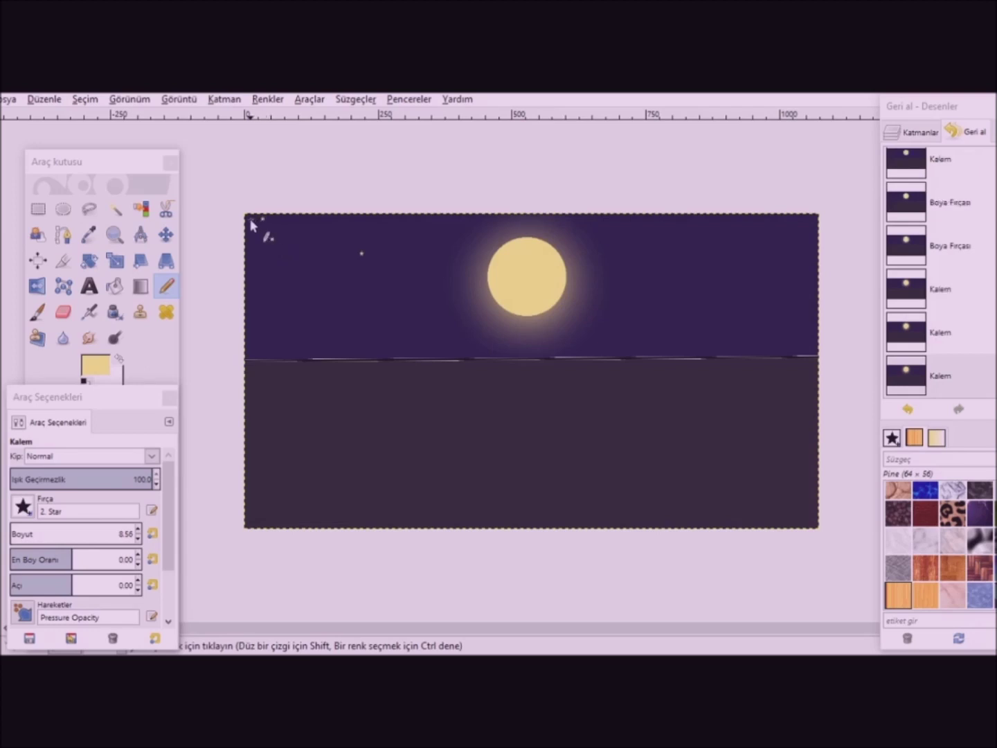
click(248, 223)
click(248, 282)
click(365, 315)
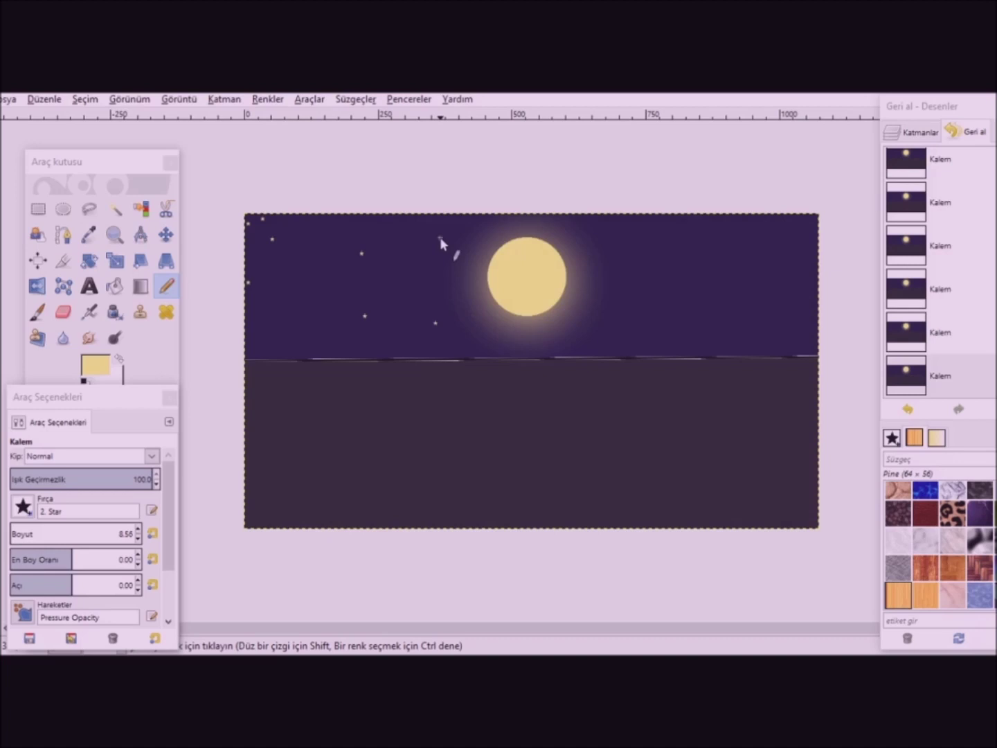
click(413, 230)
- Scatter more small stars of the same size across the sky right of the moon
click(776, 240)
click(732, 272)
click(609, 319)
click(788, 282)
click(697, 275)
click(652, 265)
click(620, 235)
- Draw a long wavy moonlight line just below the horizon with the 2. Block 03 brush at size 22.56 and opacity 53.9
click(23, 506)
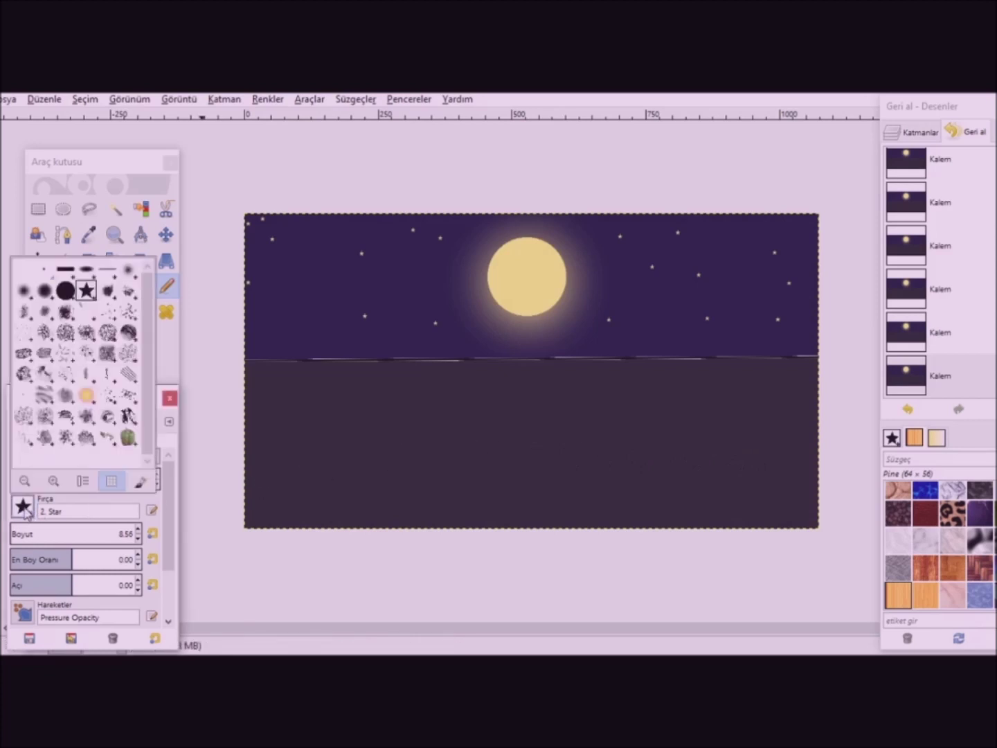
click(105, 271)
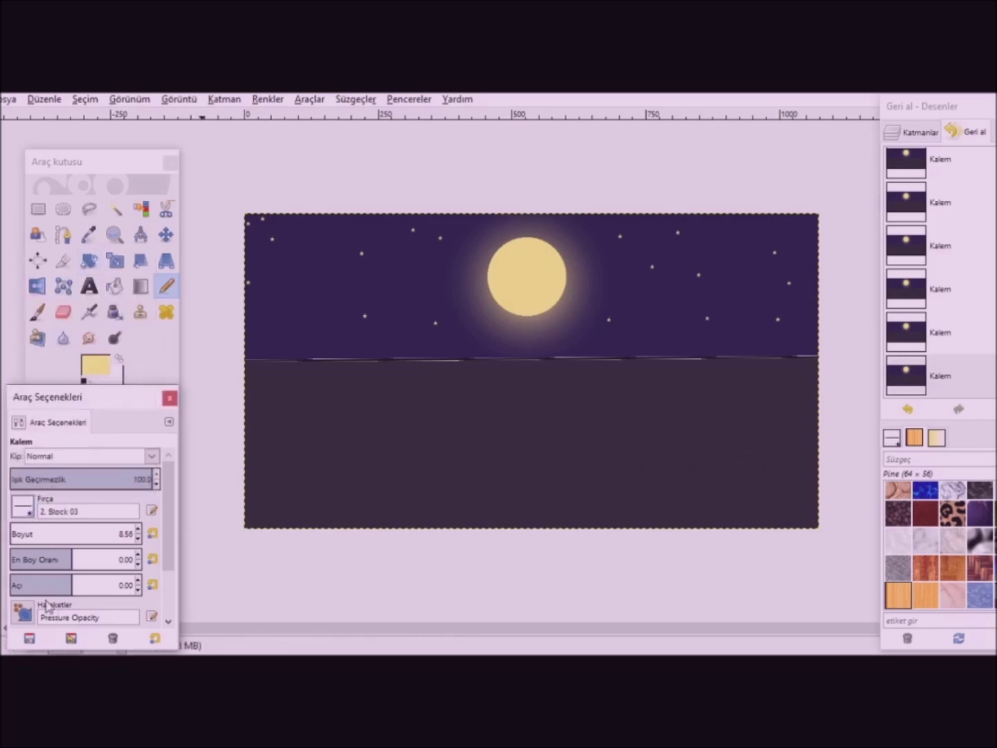
scroll(23, 533, up, 6)
scroll(23, 533, up, 5)
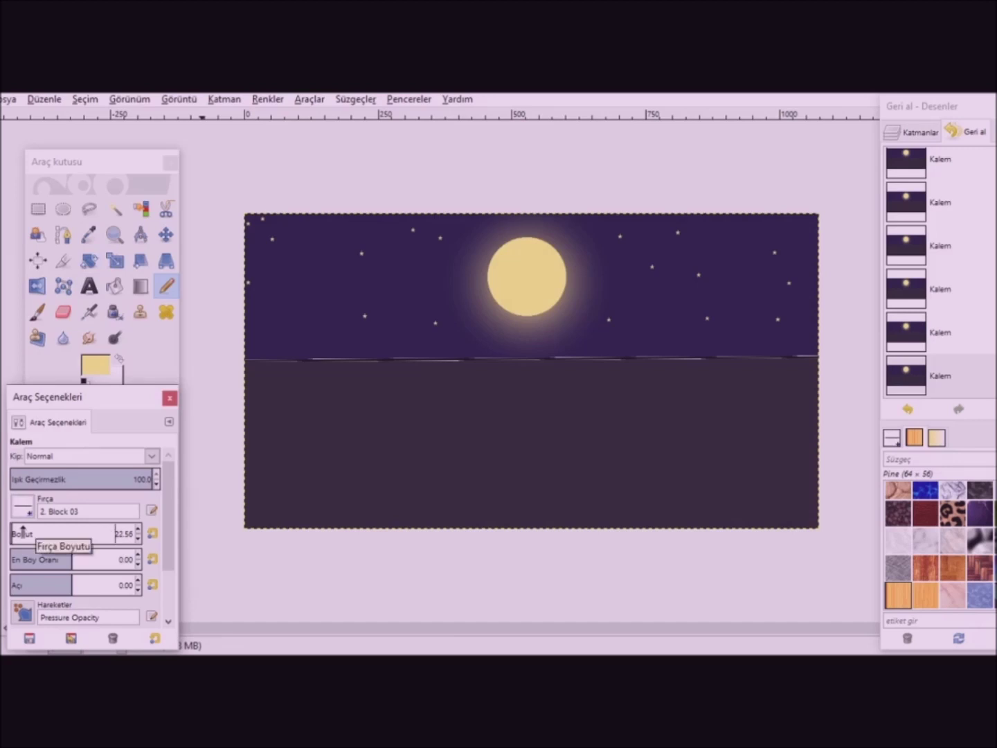
click(87, 472)
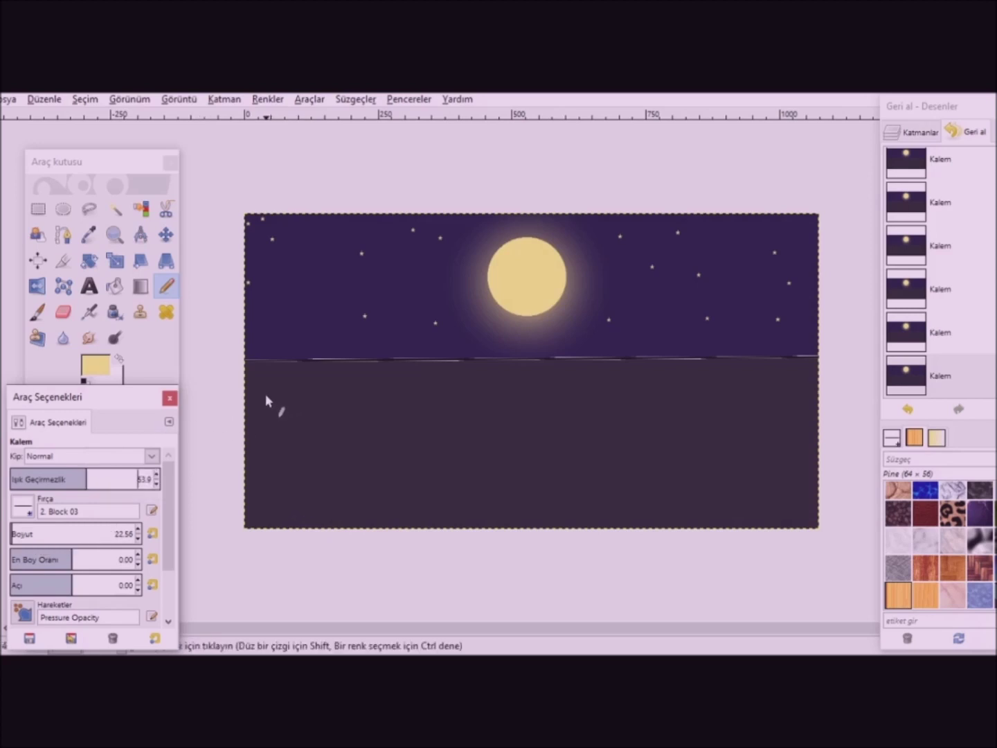
drag(258, 394, 306, 394)
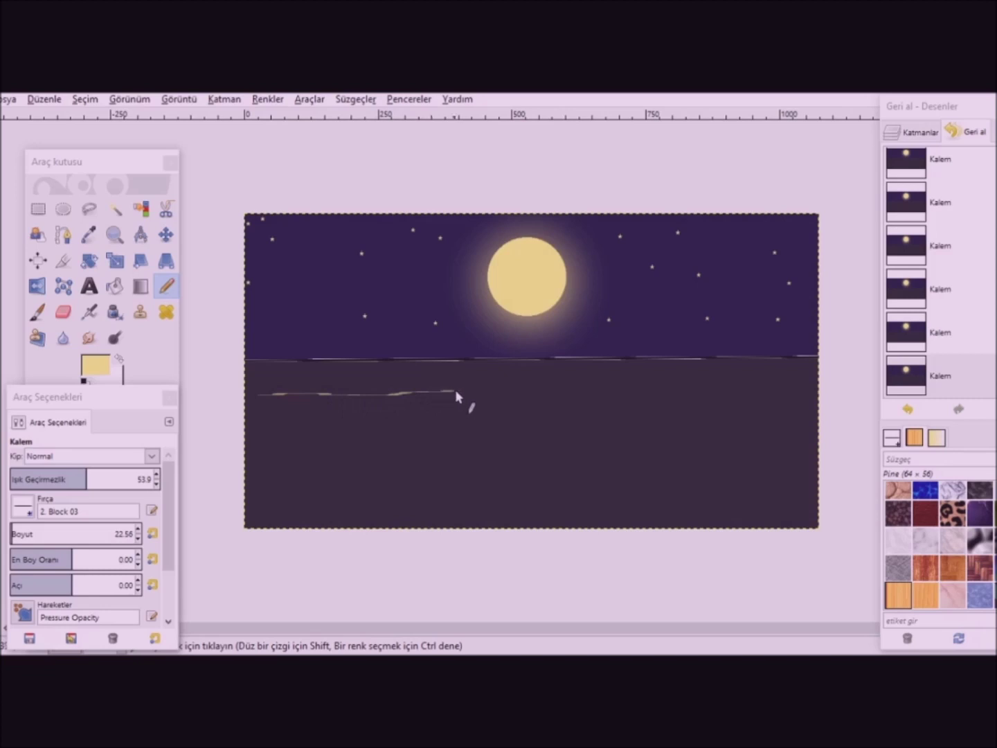
drag(546, 381, 573, 392)
drag(783, 390, 789, 385)
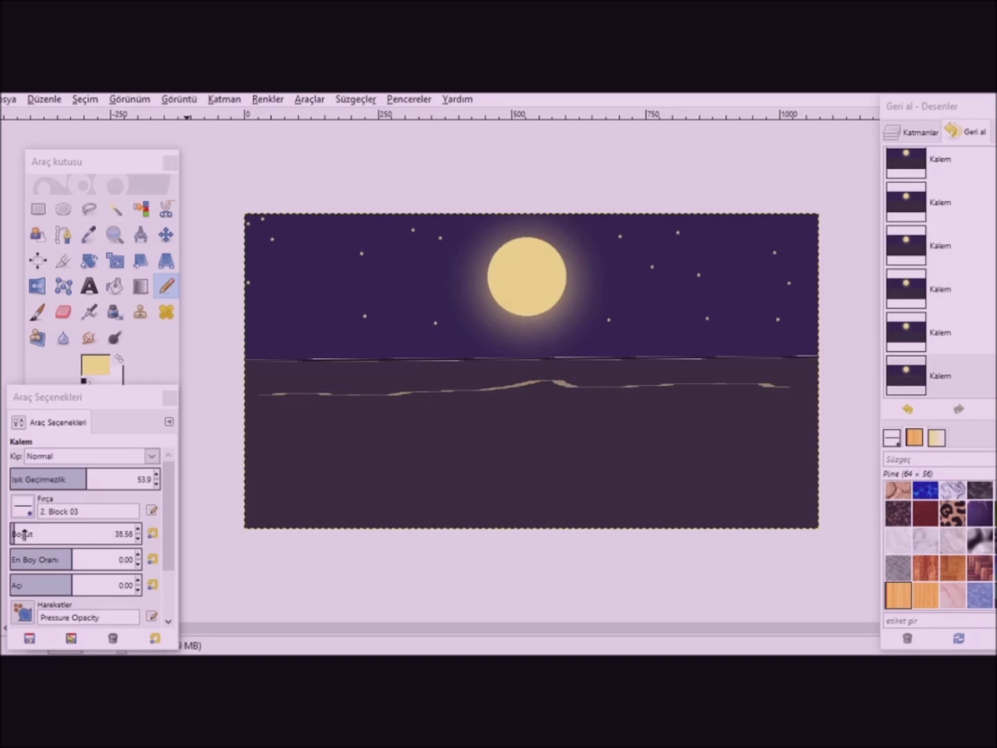
- Draw four more wavy light lines down the dark area to the canvas's lower edge at brush size 36.56
drag(279, 418, 304, 418)
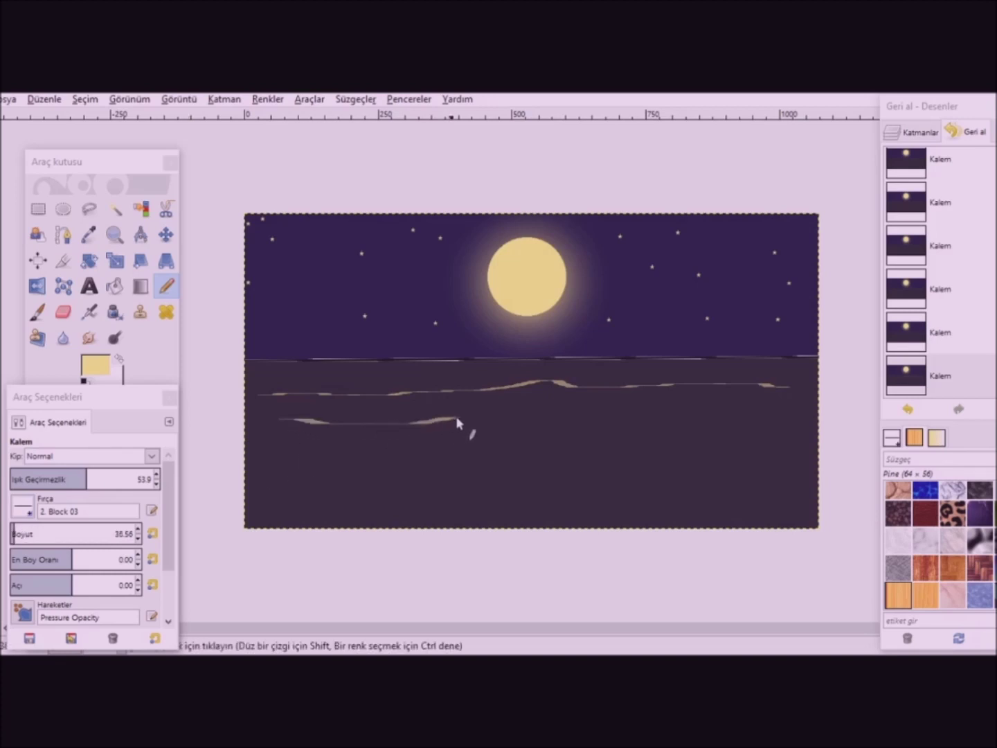
drag(714, 412, 749, 410)
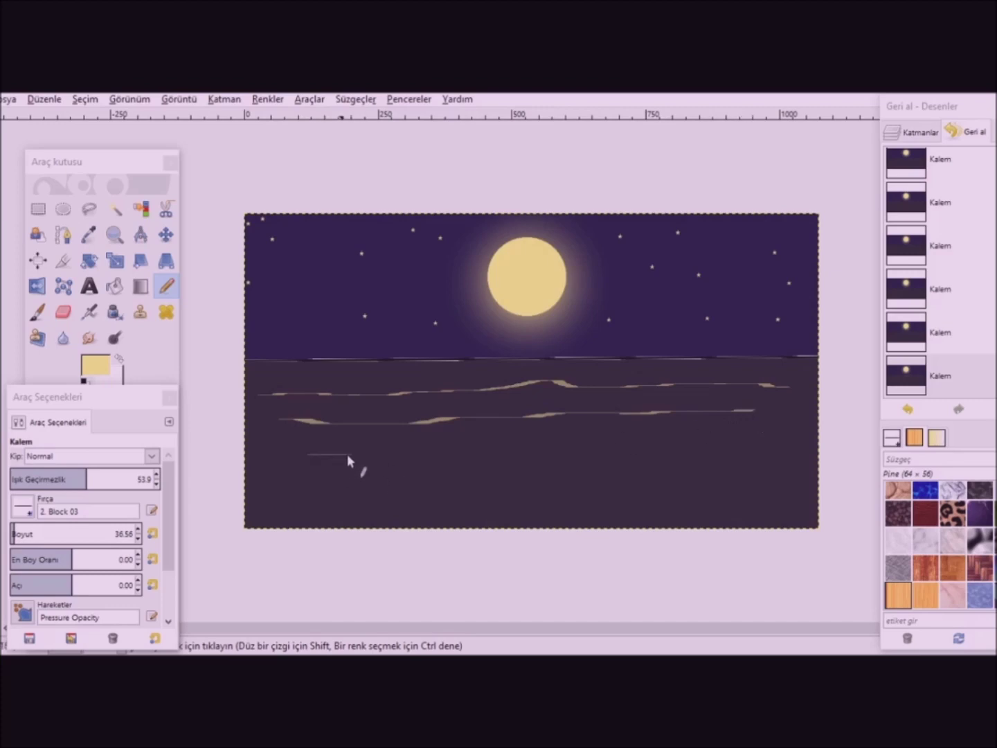
mouse_move(397, 457)
mouse_down()
mouse_move(471, 445)
mouse_move(745, 445)
mouse_up()
mouse_move(335, 487)
mouse_down()
mouse_move(653, 473)
mouse_move(760, 487)
mouse_up()
drag(384, 519, 717, 516)
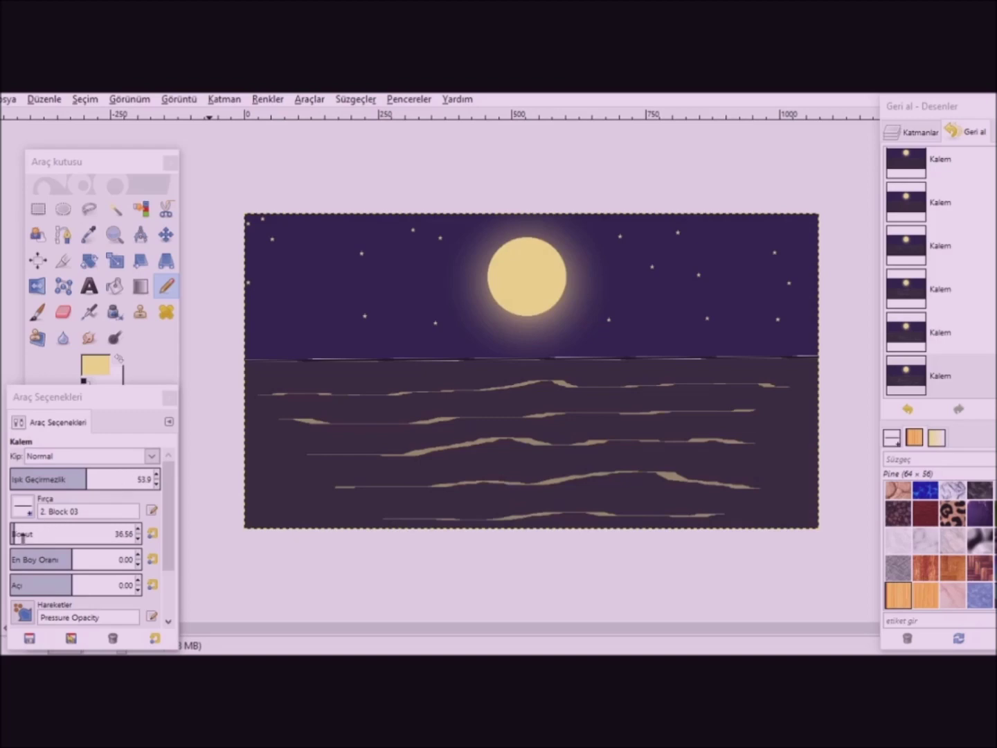
- Paint two broad, faint wave bands over the upper two light lines at brush size 104.12 and opacity 29.8
click(28, 530)
click(52, 477)
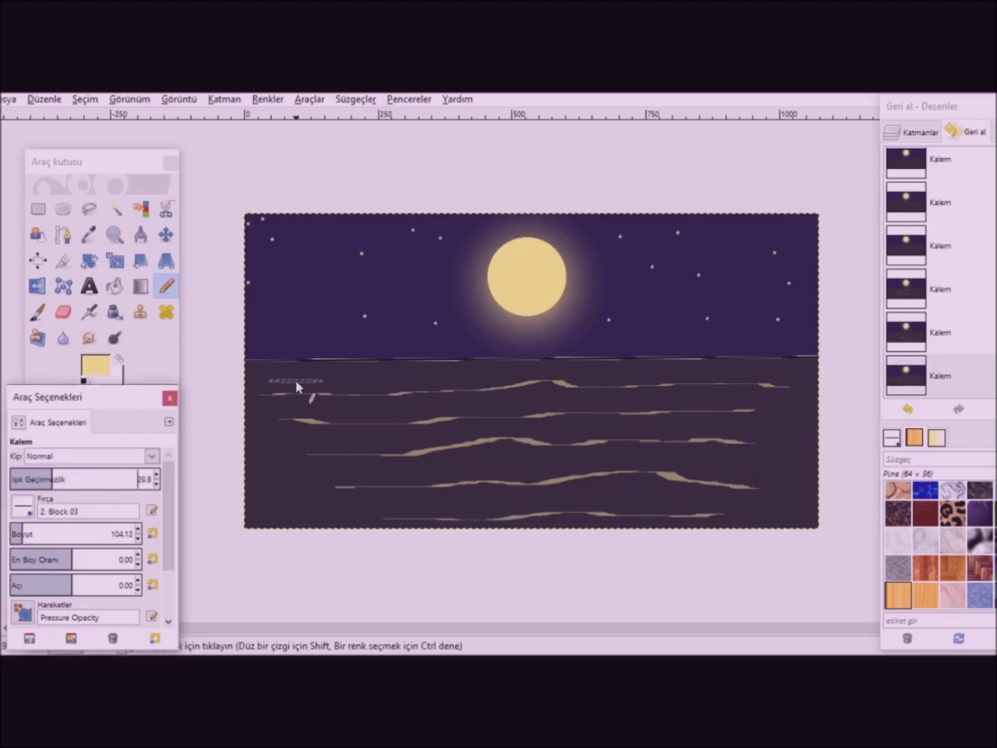
drag(300, 378, 322, 376)
drag(454, 379, 763, 374)
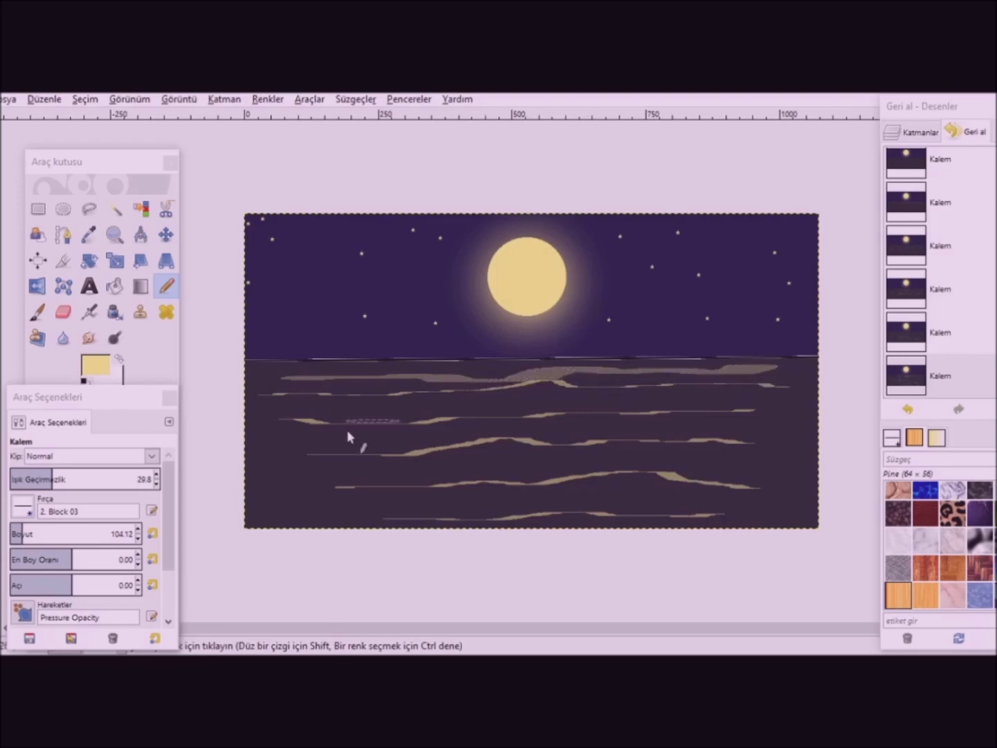
mouse_move(307, 416)
mouse_down()
mouse_move(377, 404)
mouse_move(634, 409)
mouse_move(770, 397)
mouse_up()
- Paint more broad, faint wave bands over the lower light lines using the same brush settings
drag(348, 442, 482, 440)
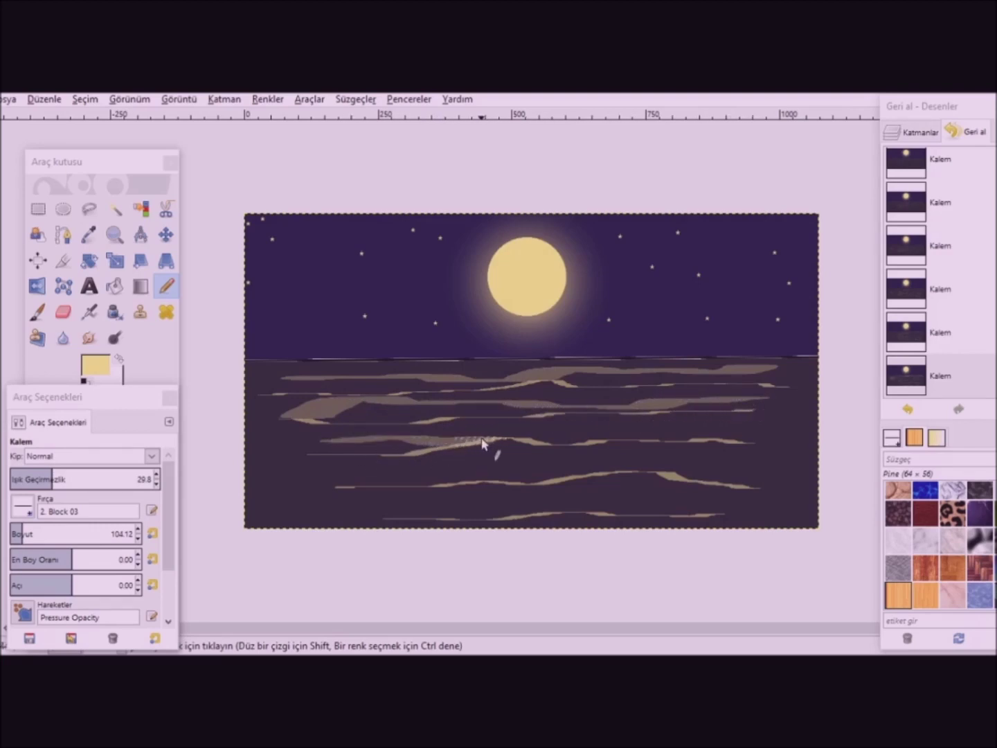
drag(560, 437, 762, 430)
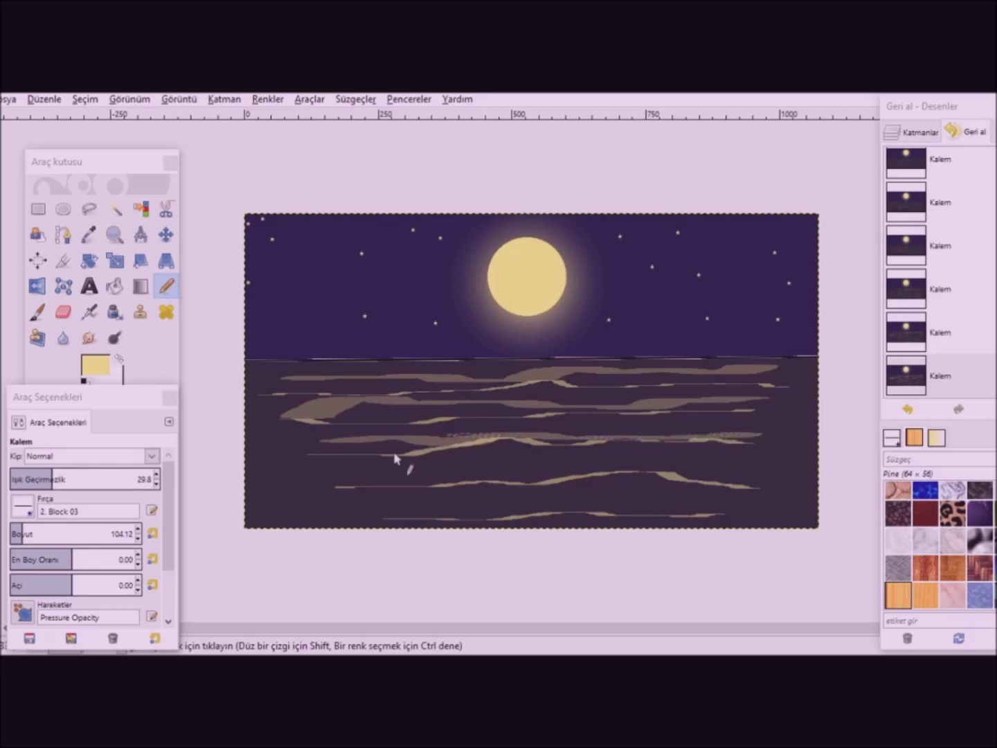
mouse_move(366, 468)
mouse_down()
mouse_move(503, 475)
mouse_move(673, 465)
mouse_up()
mouse_move(374, 516)
mouse_down()
mouse_move(506, 490)
mouse_move(690, 490)
mouse_up()
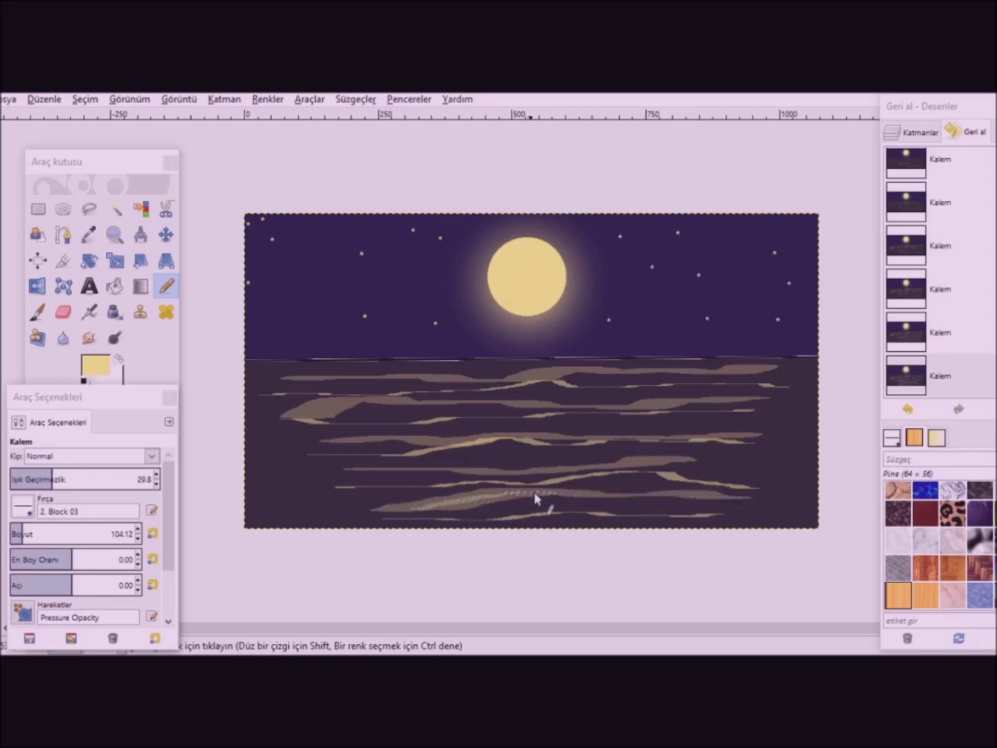
drag(694, 516, 773, 507)
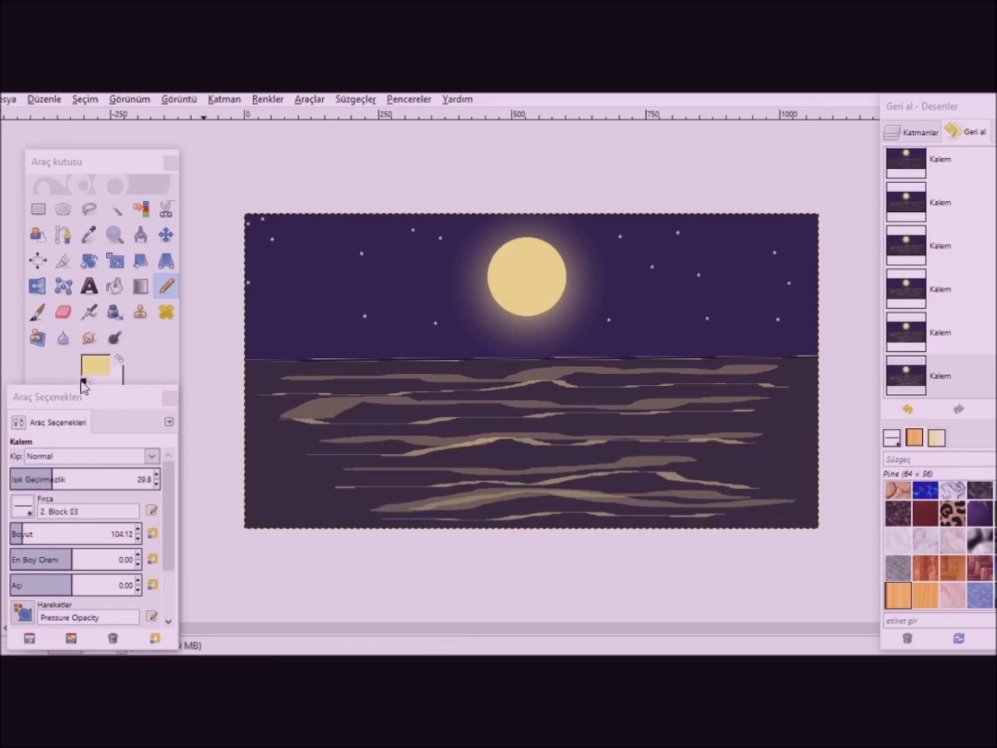
- Reset the foreground and background colours to the default black and white
click(83, 381)
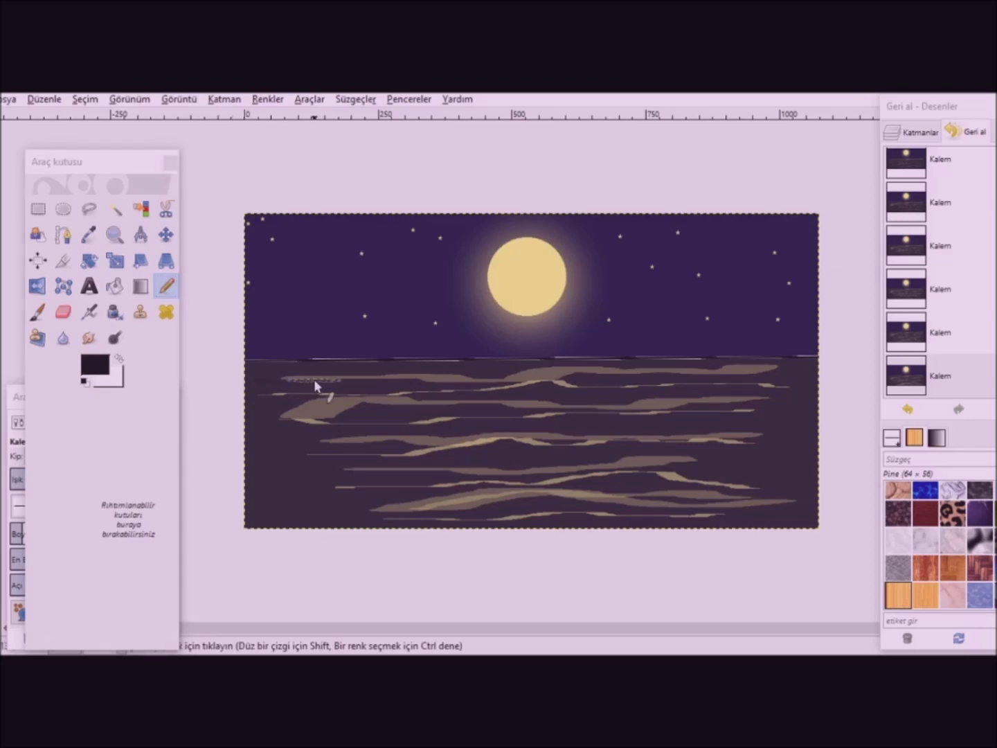